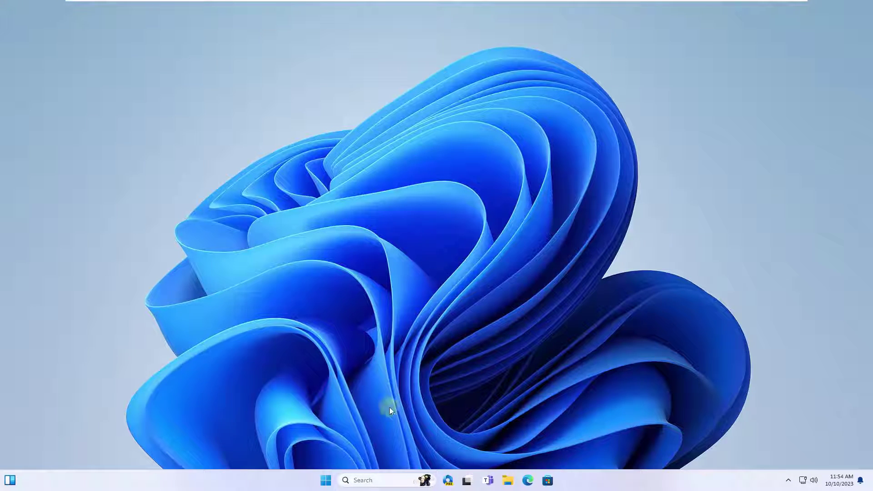
Open the list of installed apps in Windows Settings.
left_click(327, 477)
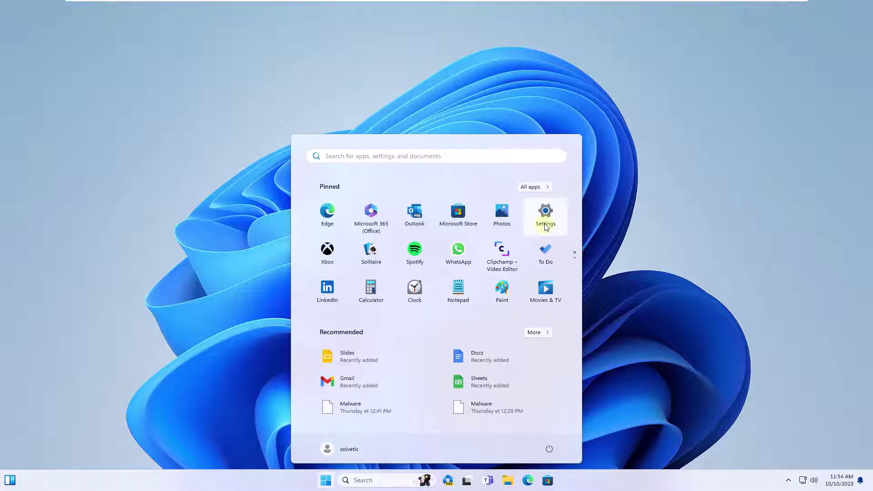
left_click(545, 216)
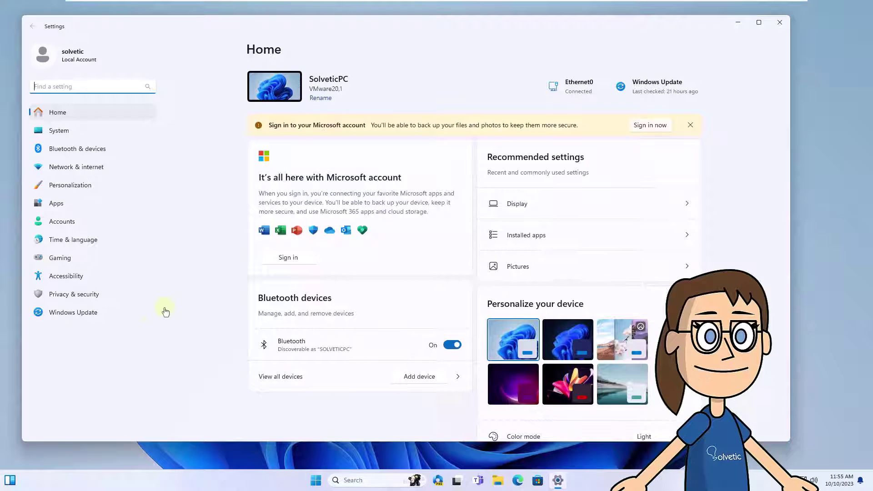
left_click(97, 204)
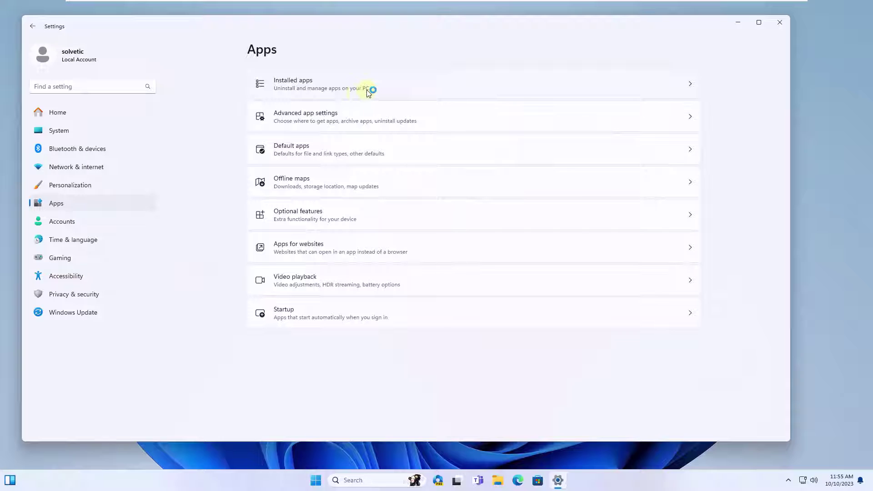
left_click(319, 85)
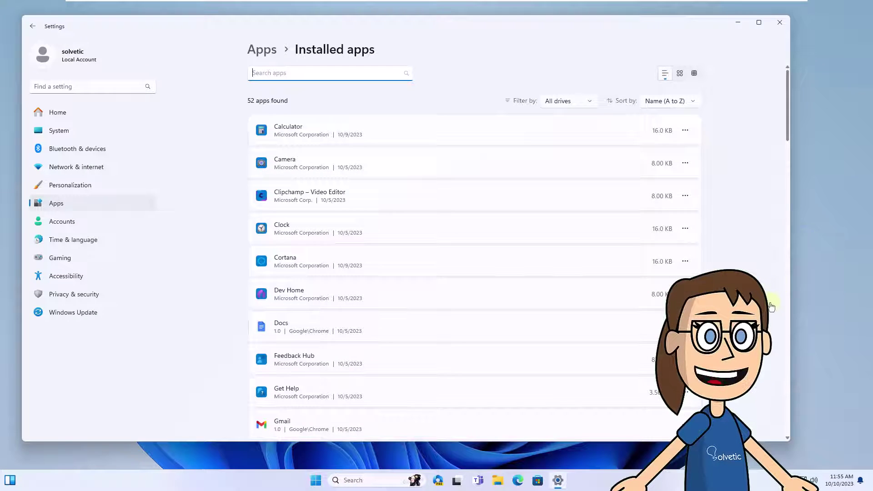
Open the advanced options of the Mail and Calendar app from the installed apps list.
scroll(777, 291, "down", 5)
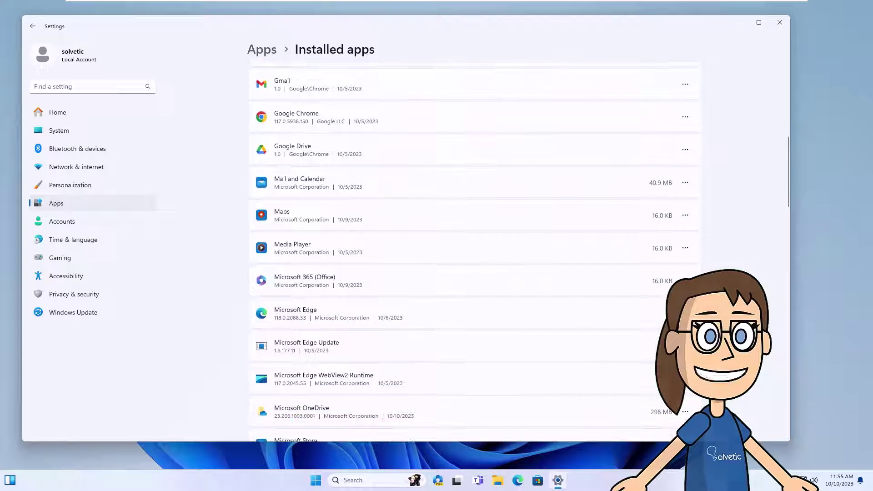
scroll(739, 315, "down", 3)
scroll(737, 314, "up", 2)
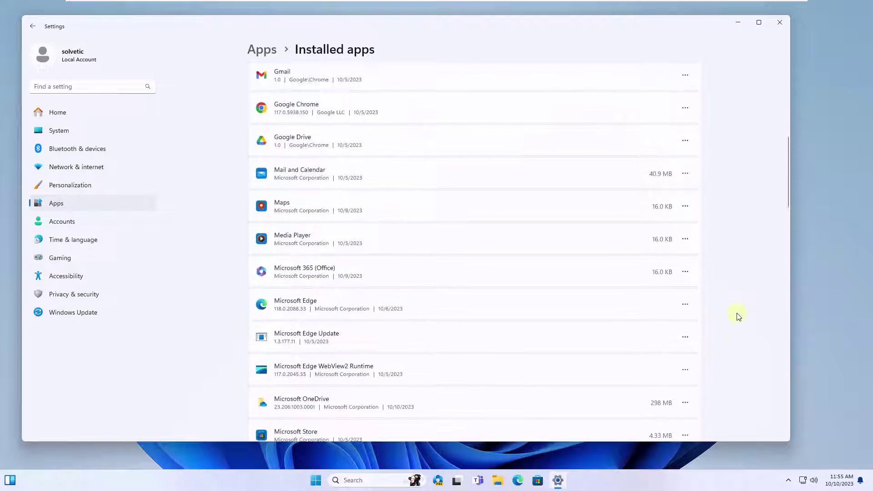
scroll(672, 158, "down", 1)
left_click(685, 126)
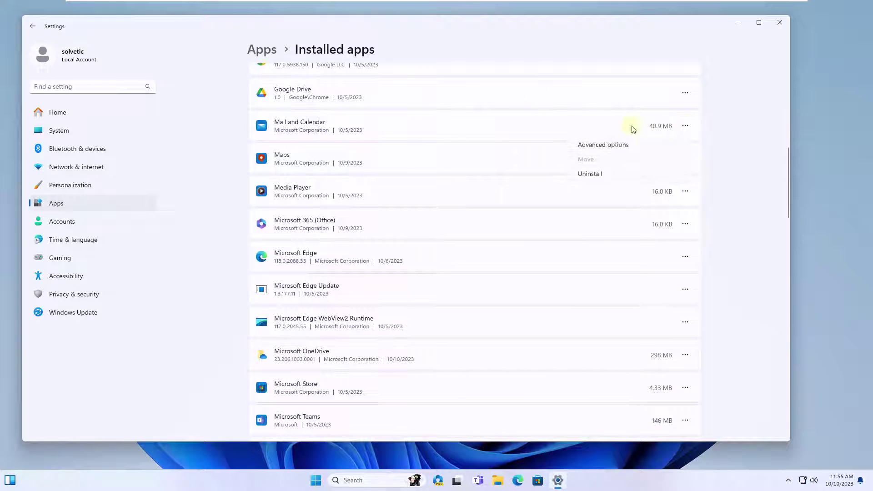
left_click(651, 145)
Repair the Mail and Calendar app and reset it, accepting the deletion of its data, and close Settings.
scroll(436, 291, "down", 5)
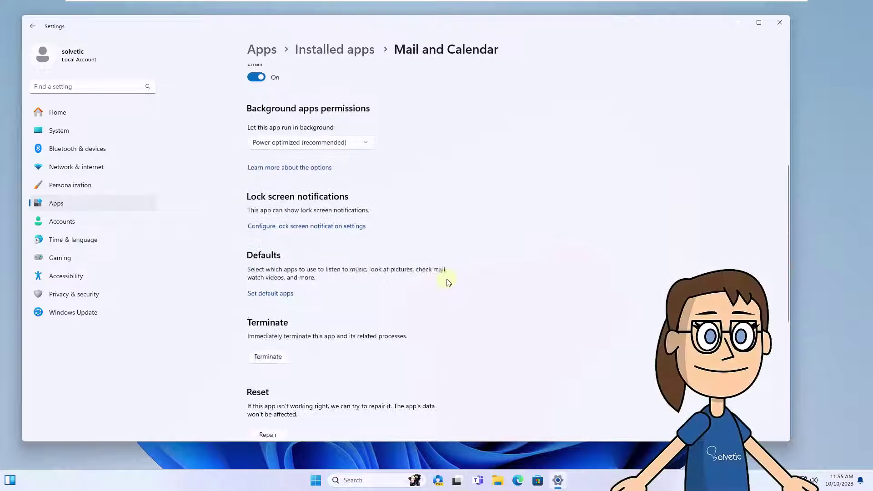
scroll(448, 282, "down", 6)
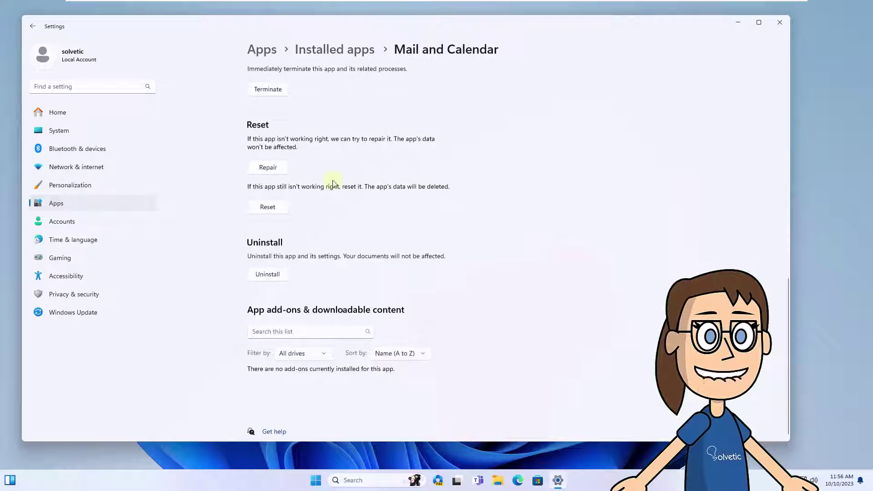
left_click(268, 168)
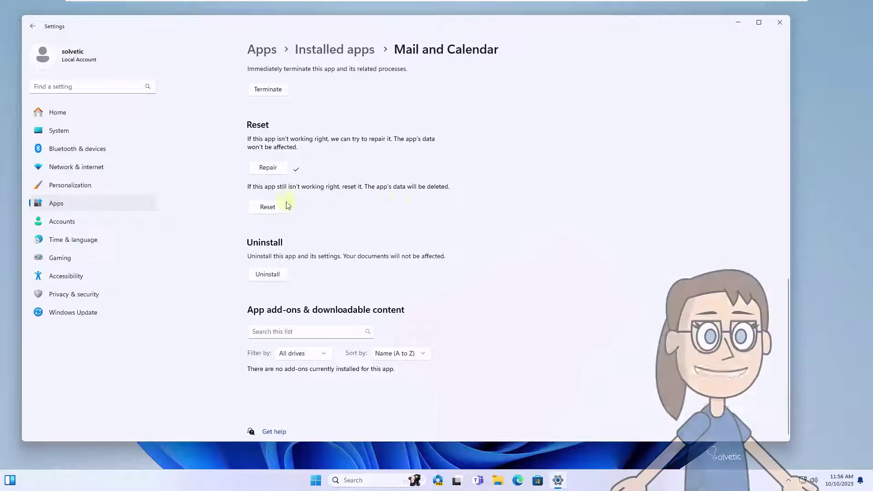
left_click(273, 207)
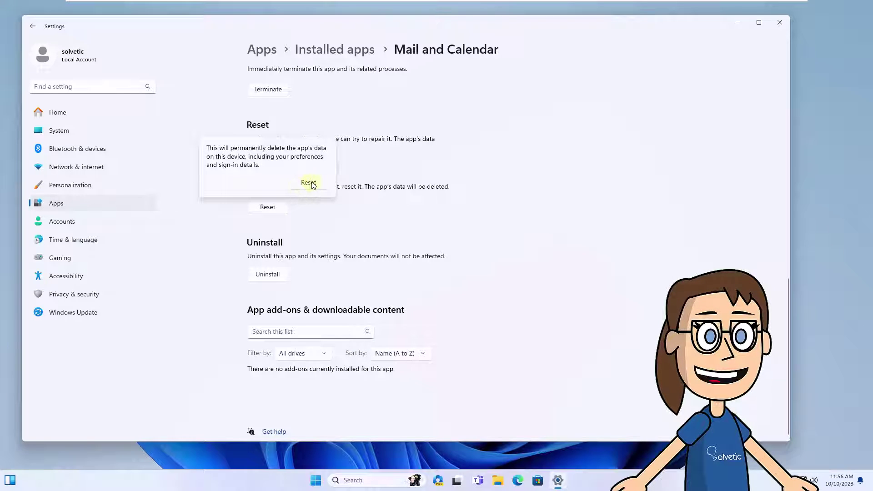
left_click(307, 183)
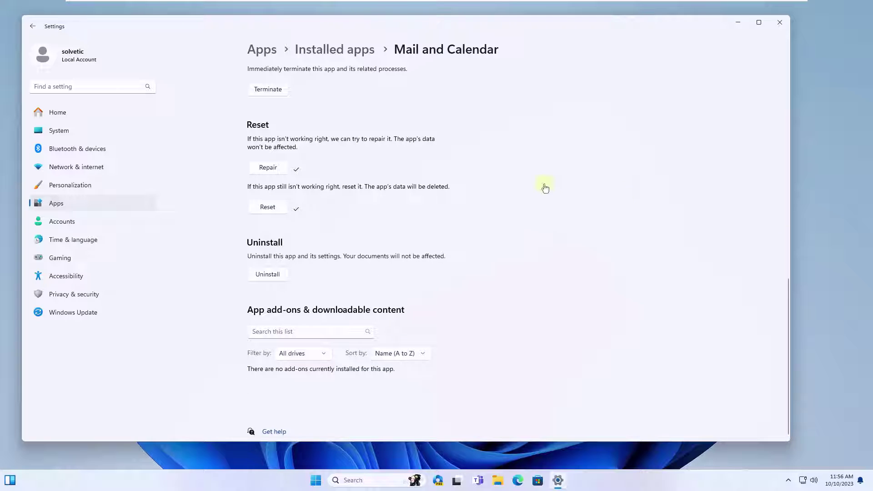
left_click(780, 25)
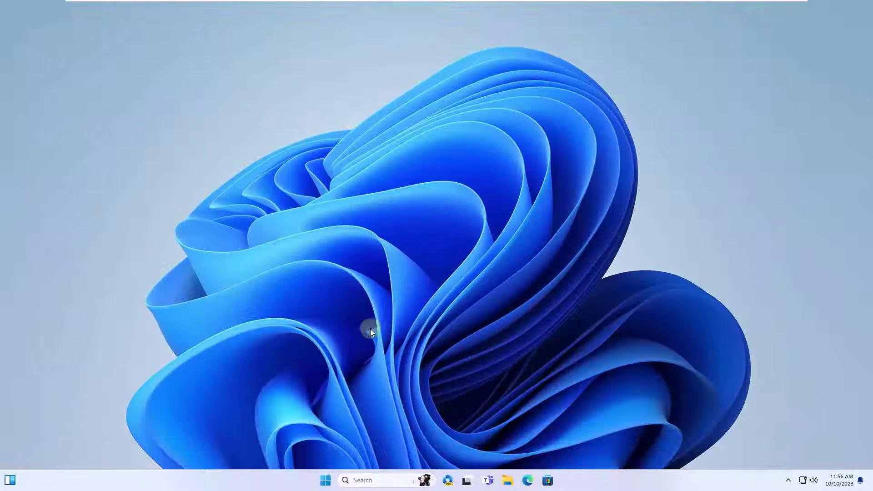
Search Windows for "calendar", launch the Calendar app to check it, and close it.
left_click(385, 480)
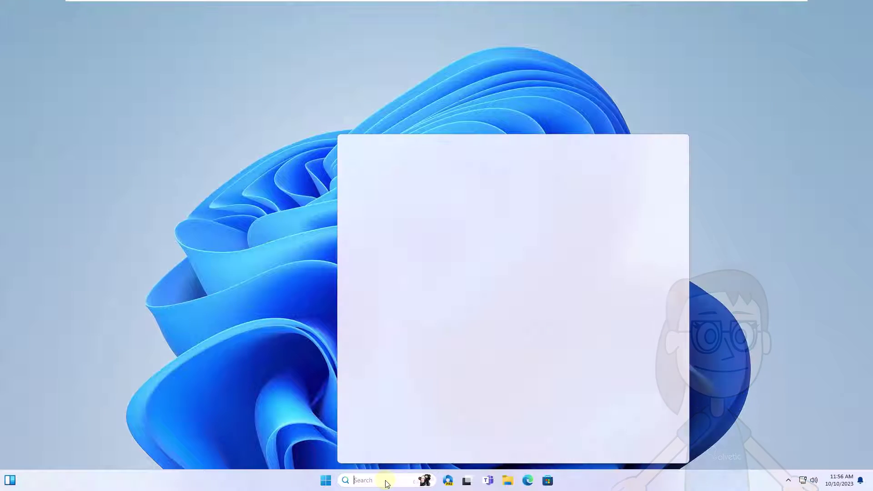
type("calendar")
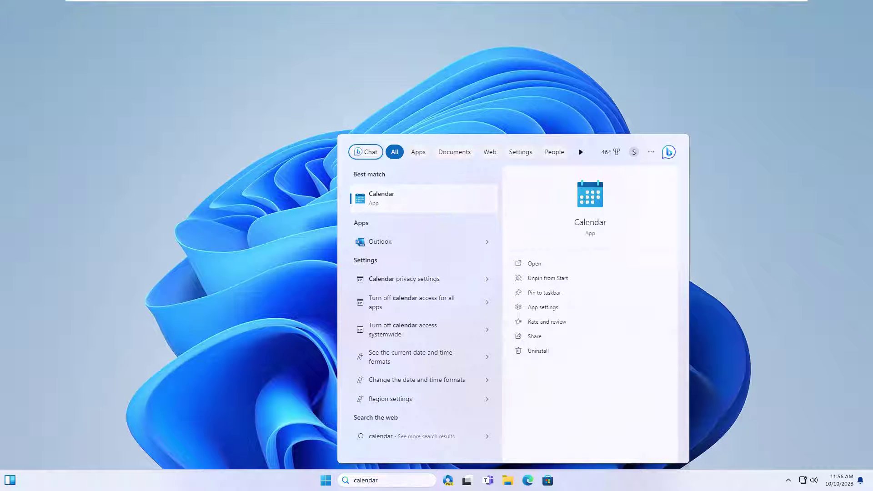
key("Return")
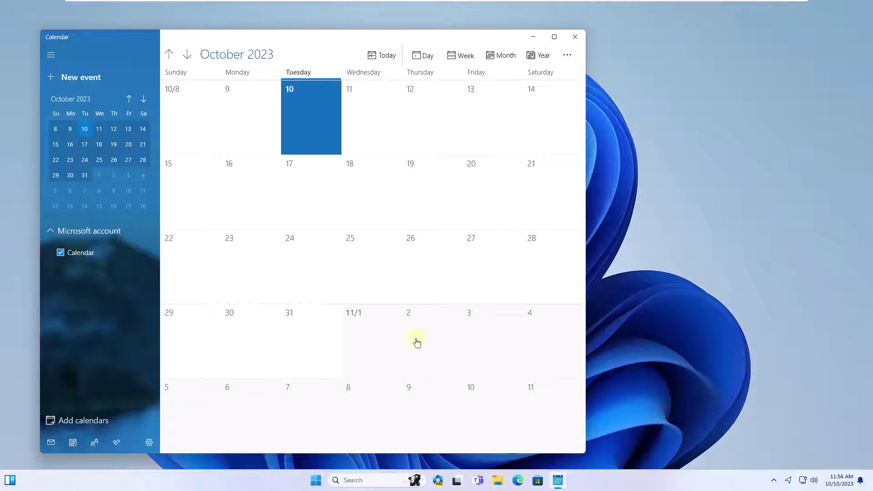
left_click(576, 40)
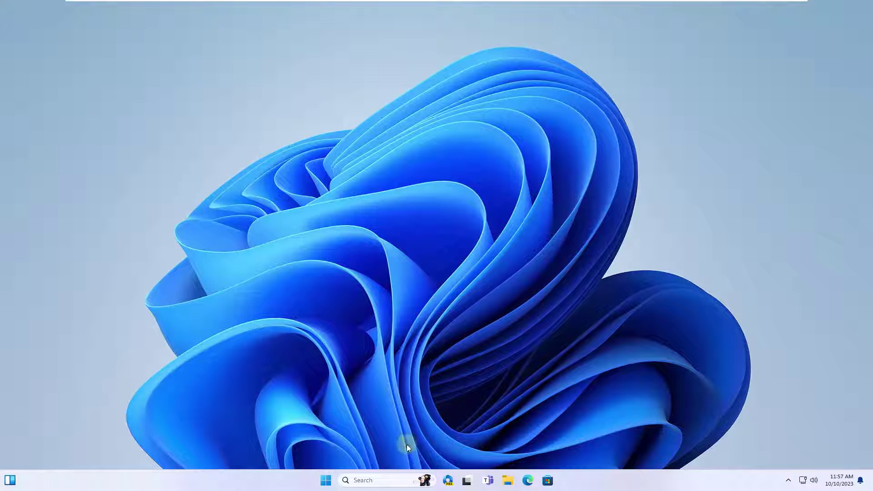
Launch the Mail app through a search for "mail", switch from it to Calendar to check the events, and close Calendar.
left_click(385, 480)
type("mail")
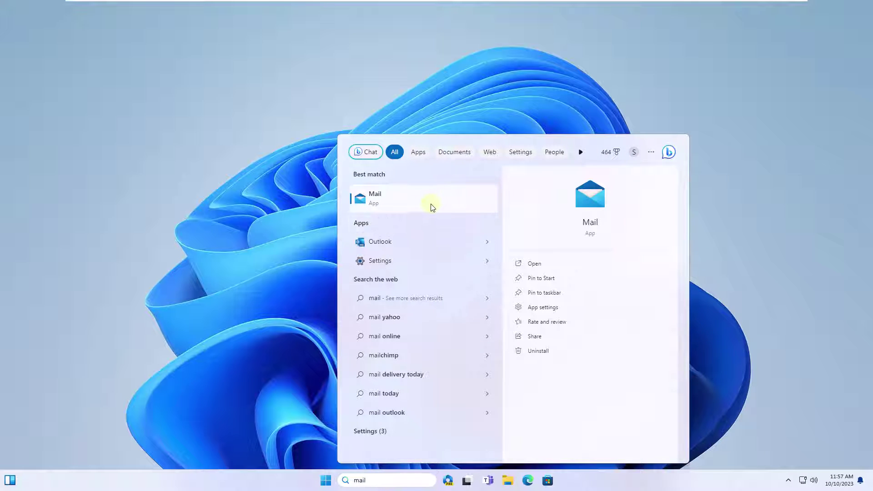
left_click(431, 207)
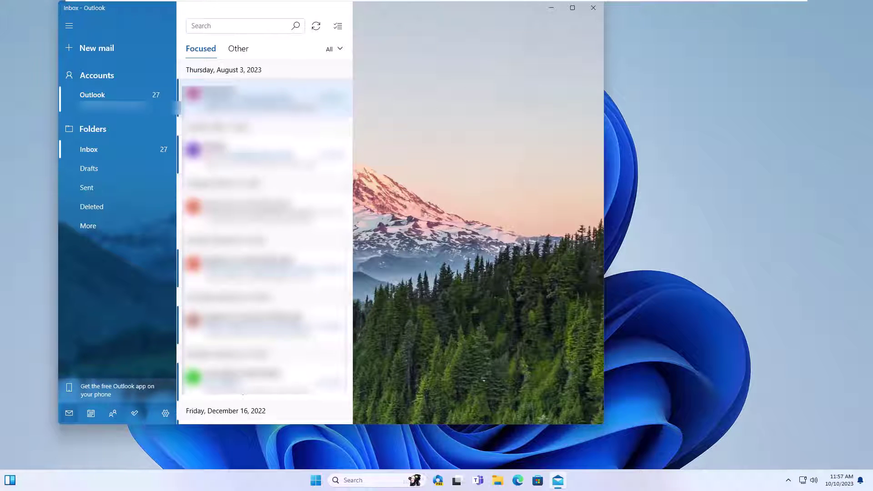
left_click(91, 413)
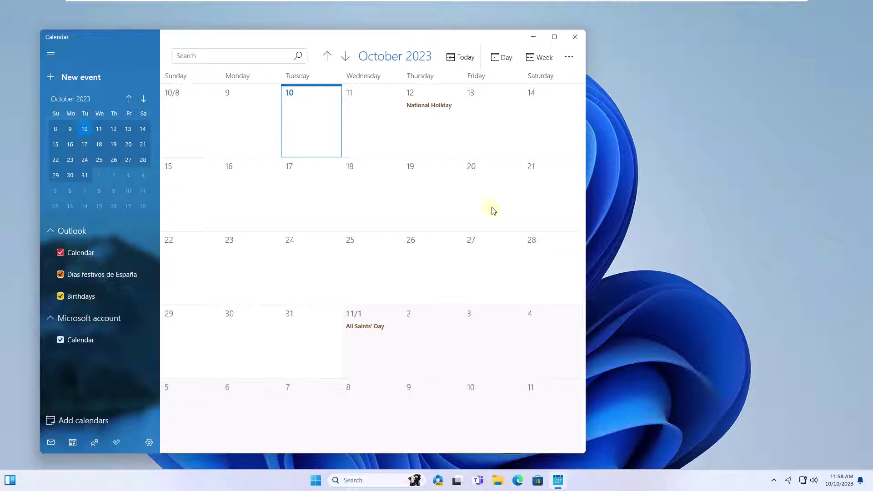
left_click(573, 40)
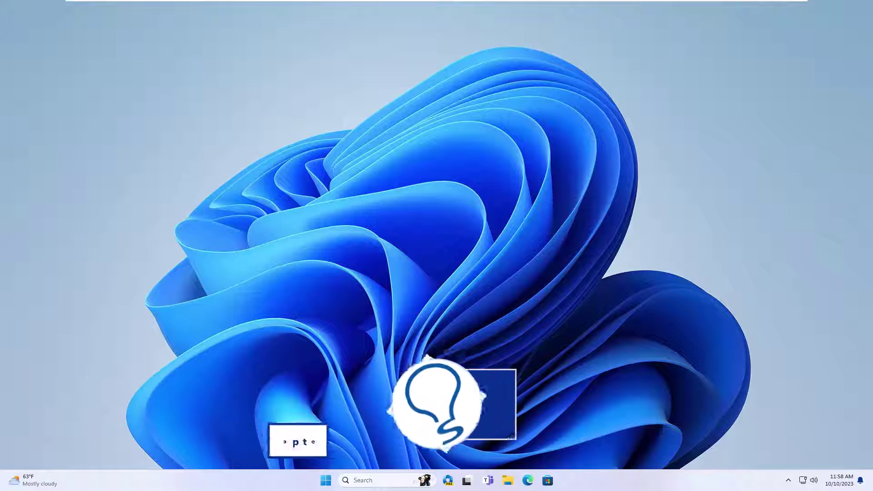
Run the wsreset command to reset the Microsoft Store and close the Store window.
left_click(388, 481)
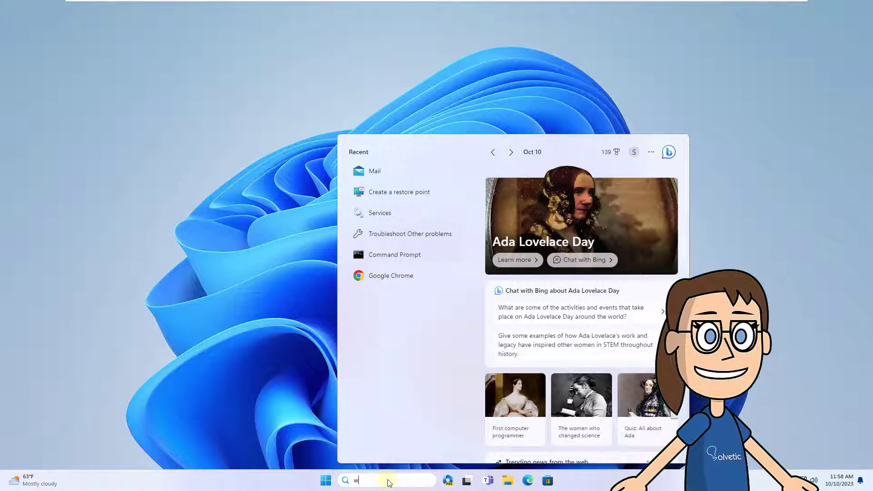
type("wsreset")
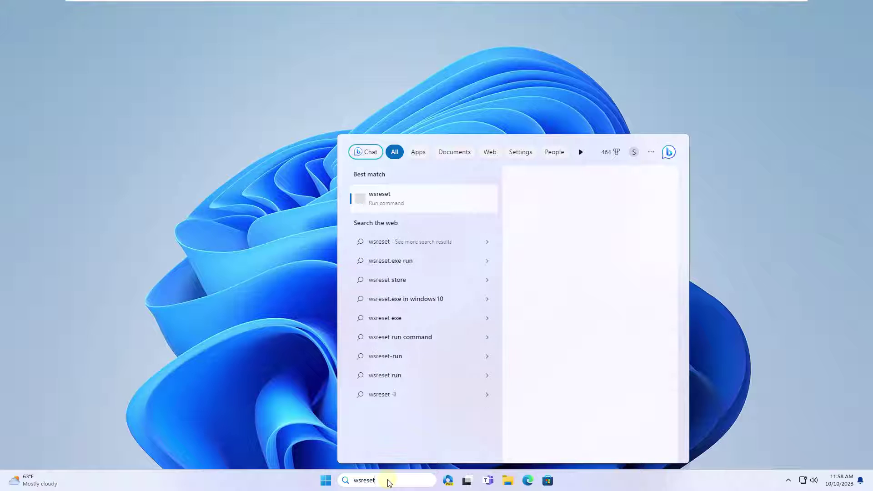
left_click(423, 202)
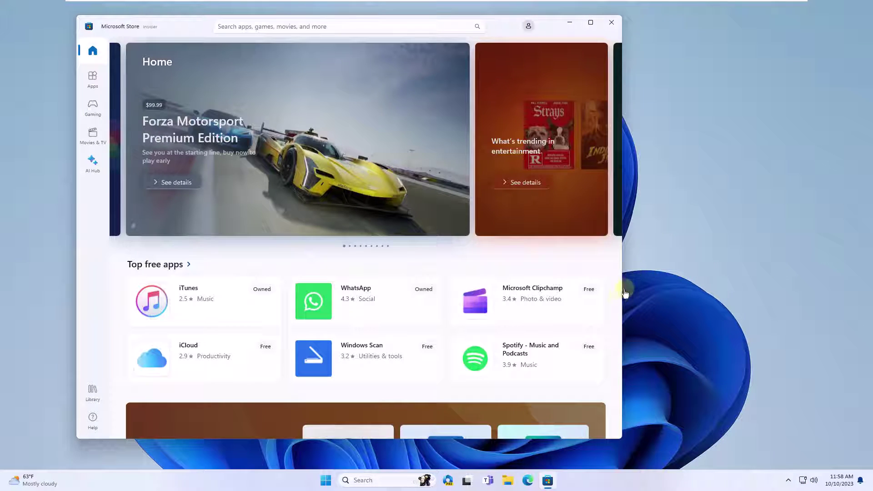
left_click(611, 22)
Launch the Calendar app from Windows search again to check it after the Store reset, and close it.
left_click(368, 481)
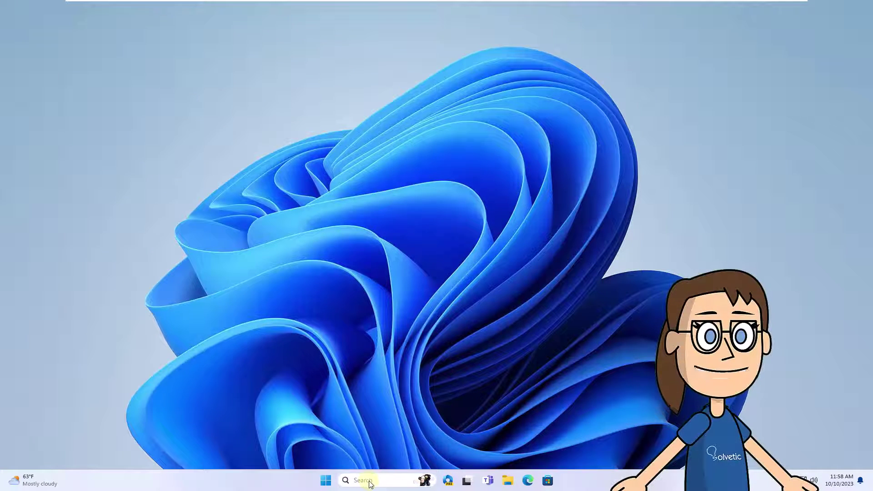
type("calenda")
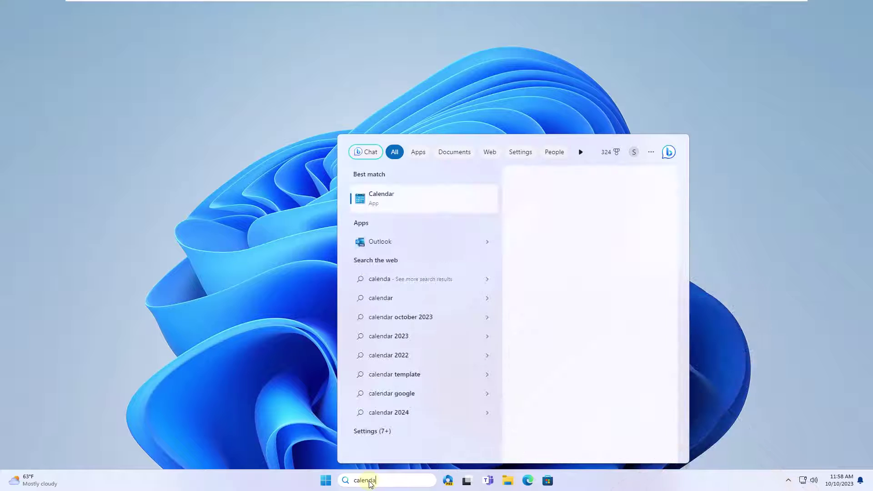
left_click(390, 204)
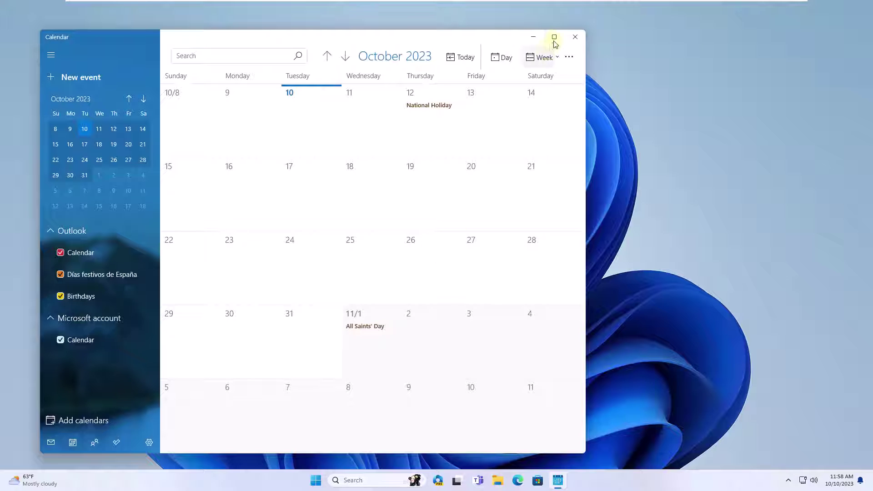
left_click(579, 36)
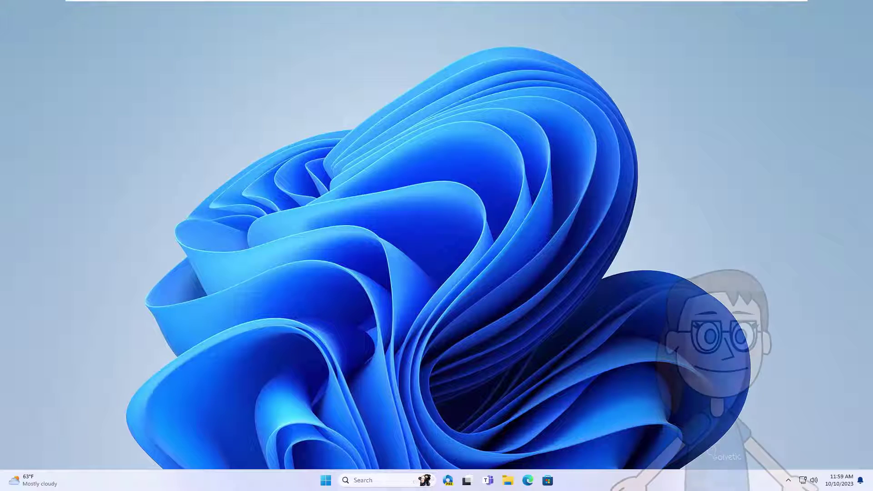
Open the Outlook account's settings for managing under Email & accounts in Windows Settings.
left_click(325, 476)
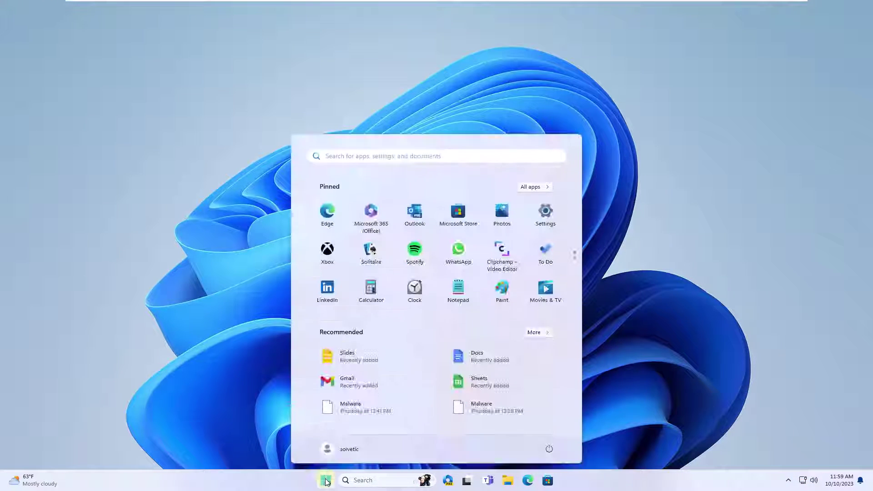
left_click(545, 220)
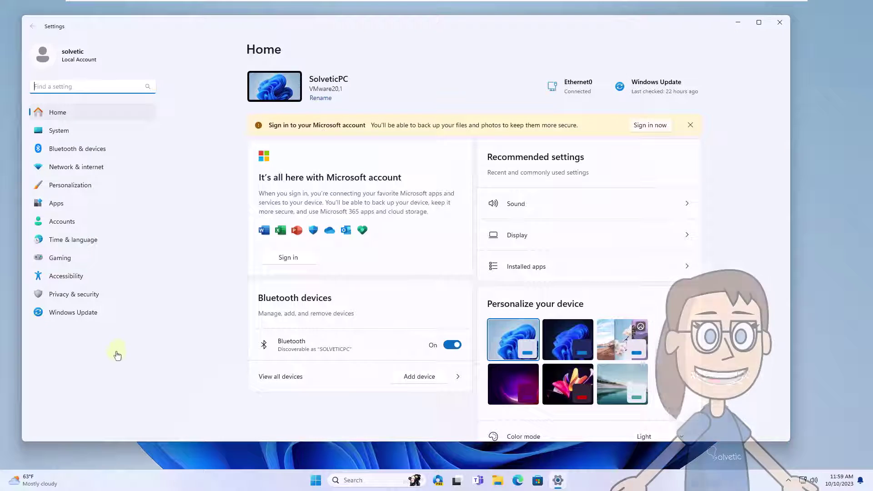
left_click(122, 223)
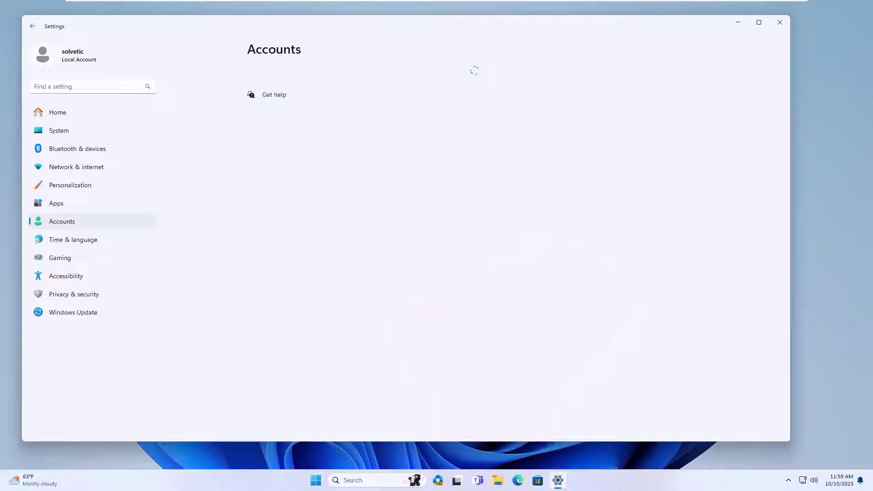
scroll(732, 309, "down", 3)
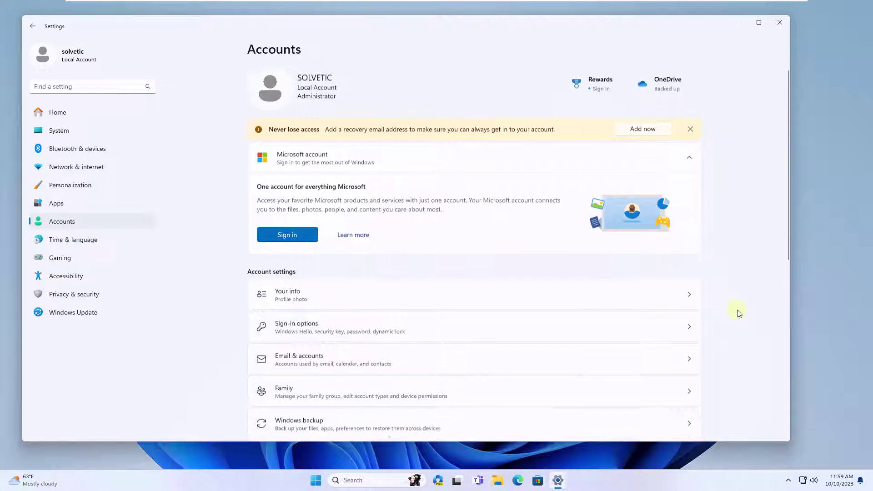
left_click(465, 268)
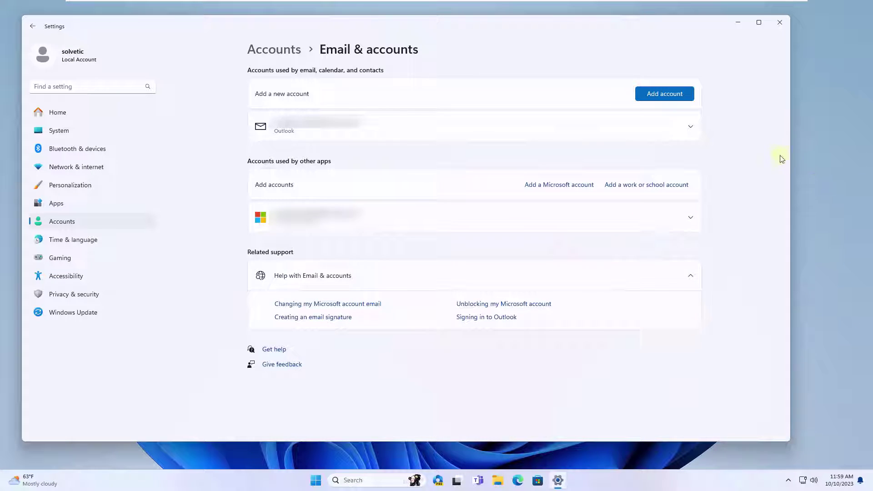
left_click(691, 127)
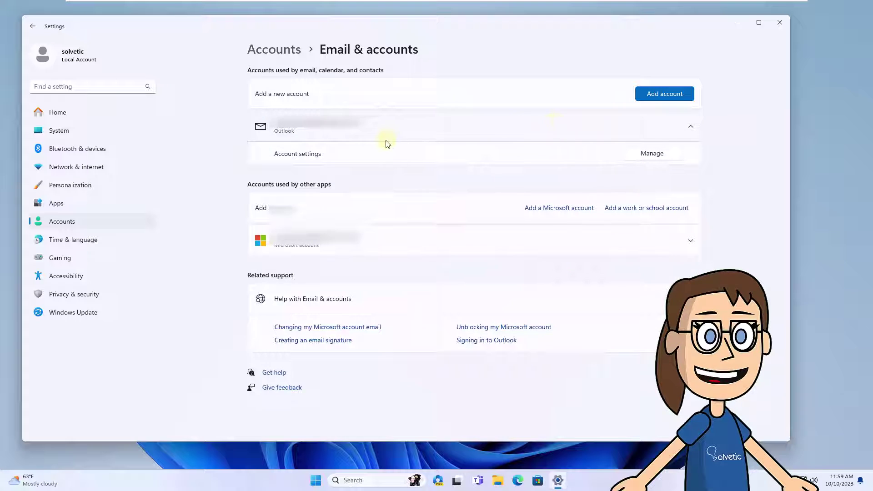
left_click(649, 156)
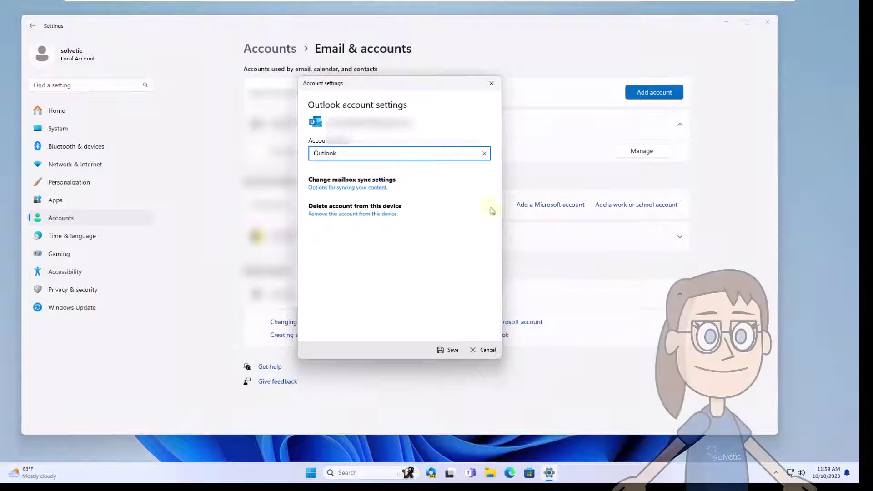
Check the Outlook account's mailbox sync settings for content download and email, calendar and contacts syncing, and close Settings.
left_click(423, 191)
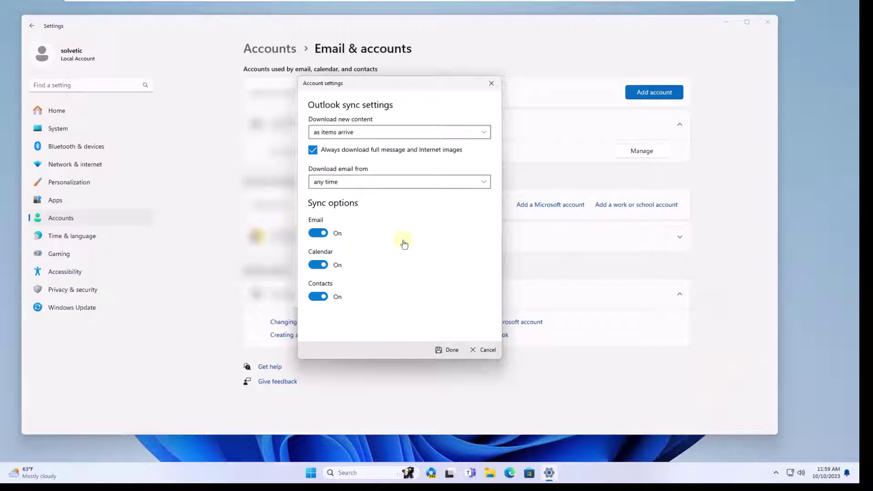
left_click(448, 350)
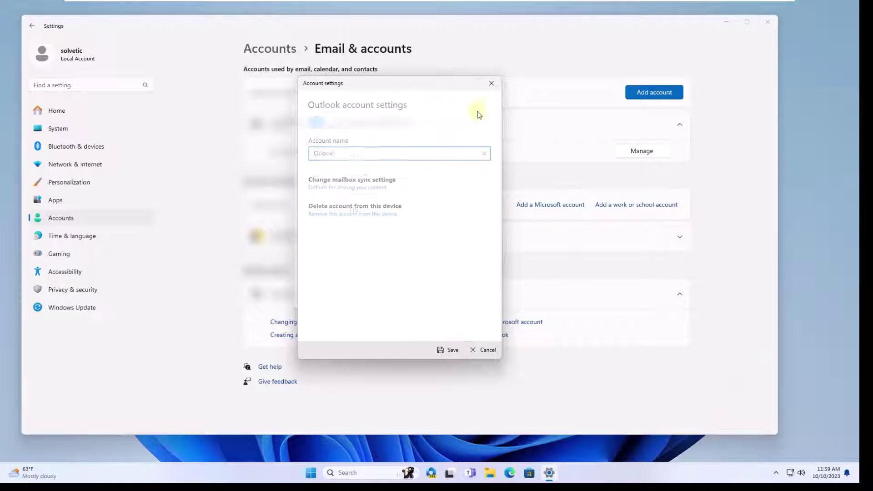
left_click(490, 84)
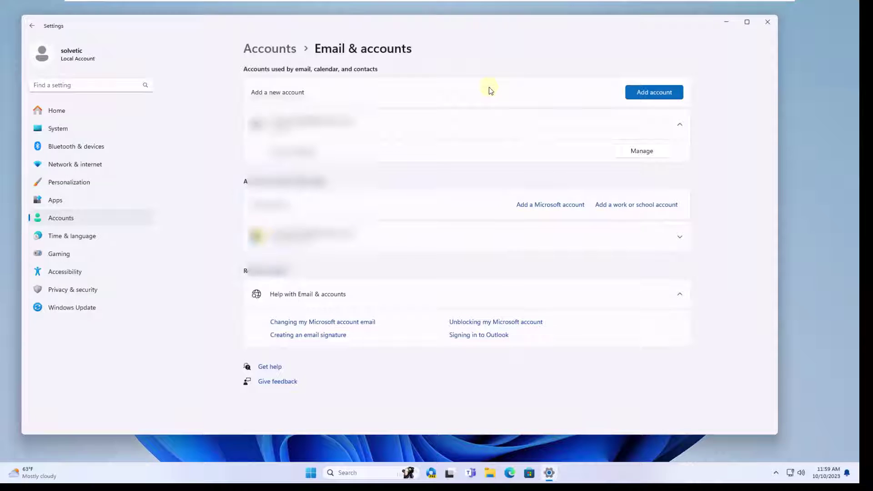
left_click(767, 22)
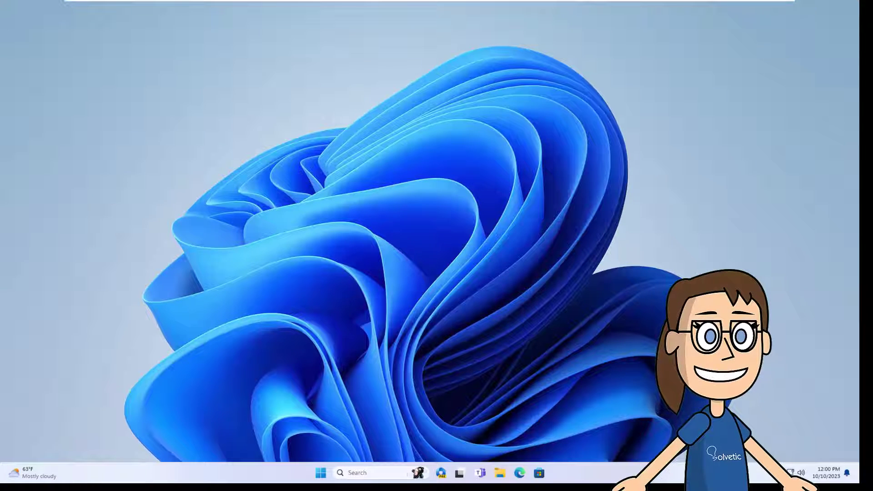
Launch Services through a search for "services" and open the properties of the Windows Update service.
left_click(358, 473)
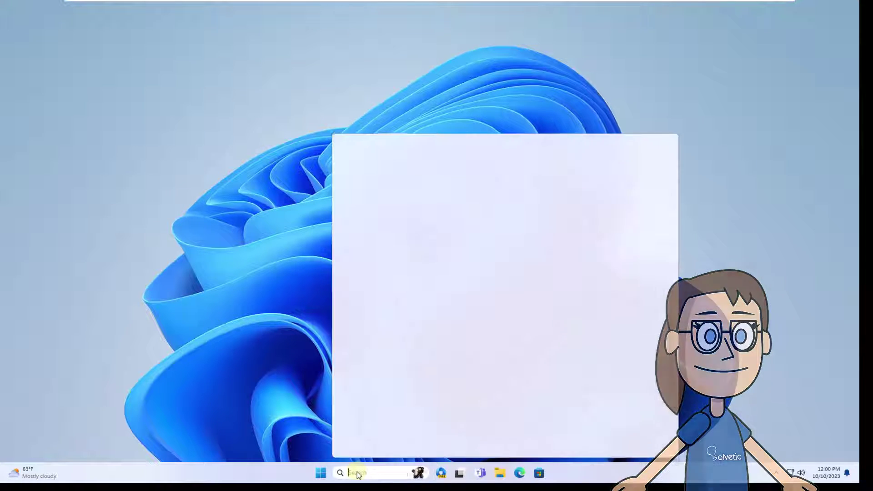
type("services")
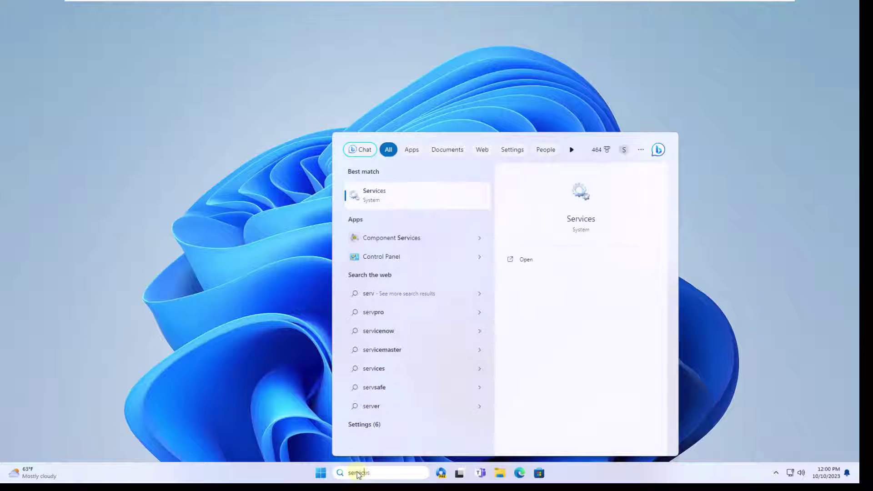
left_click(430, 208)
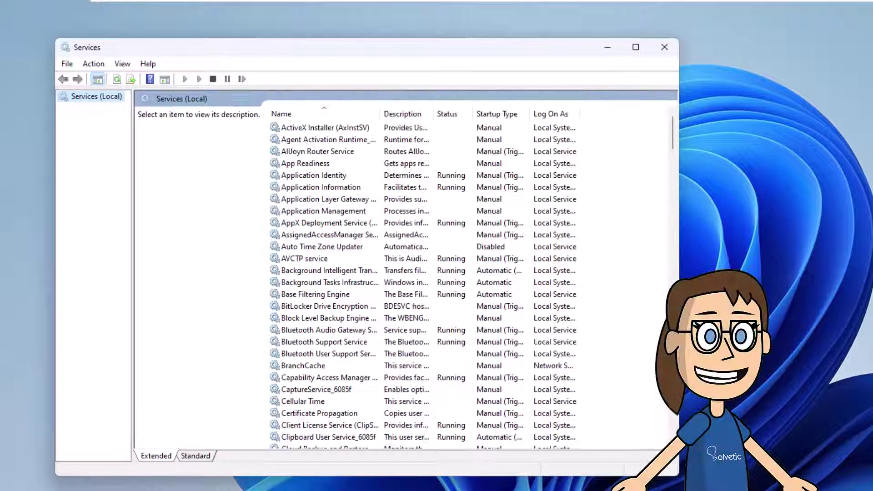
left_click(361, 379)
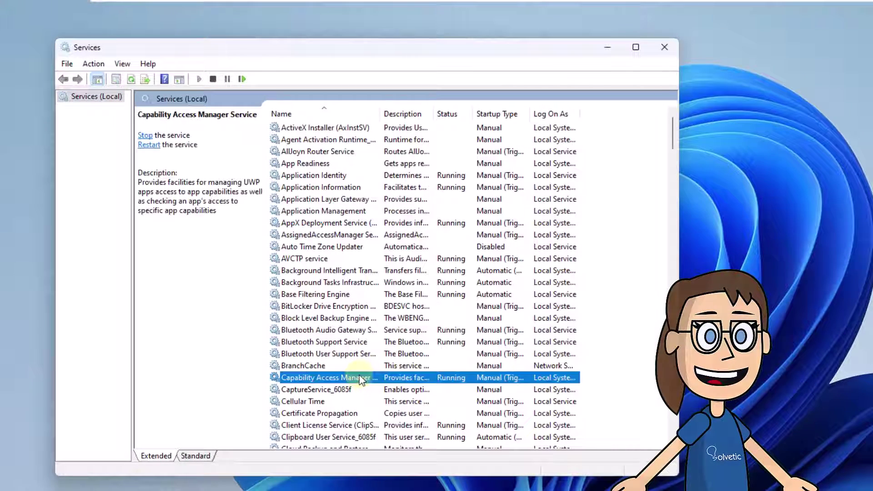
type("win")
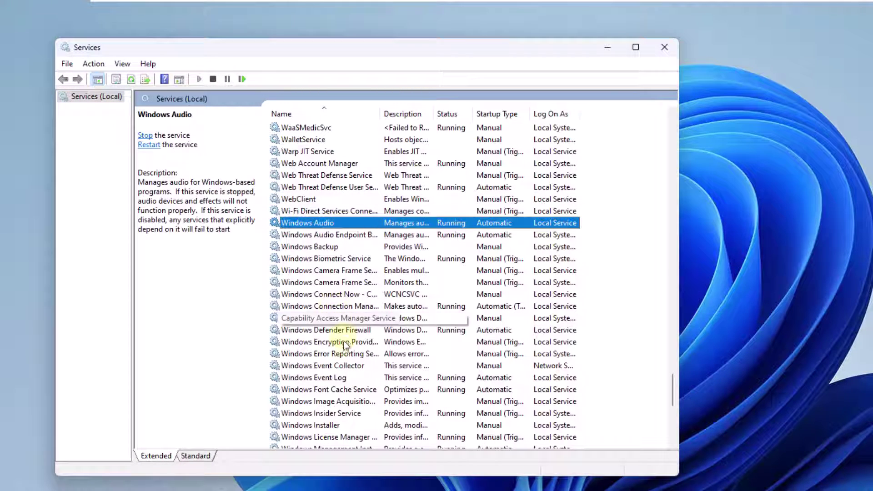
scroll(335, 411, "down", 1)
scroll(335, 412, "down", 3)
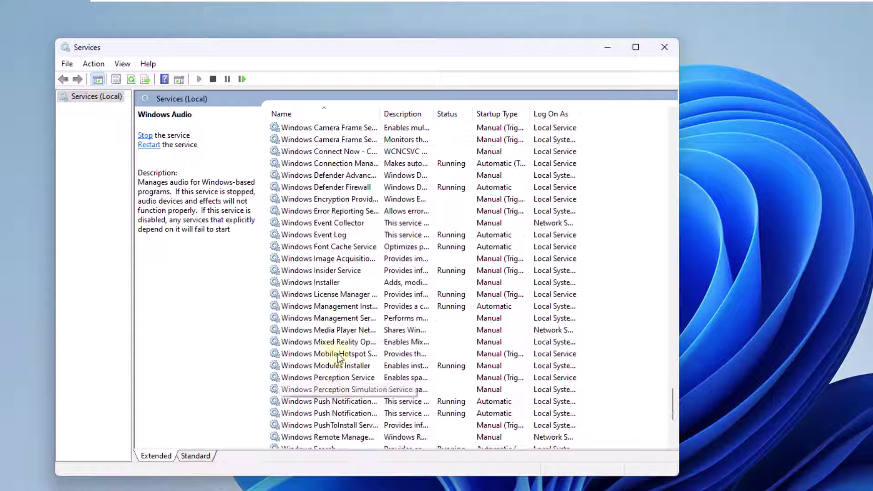
scroll(341, 293, "down", 4)
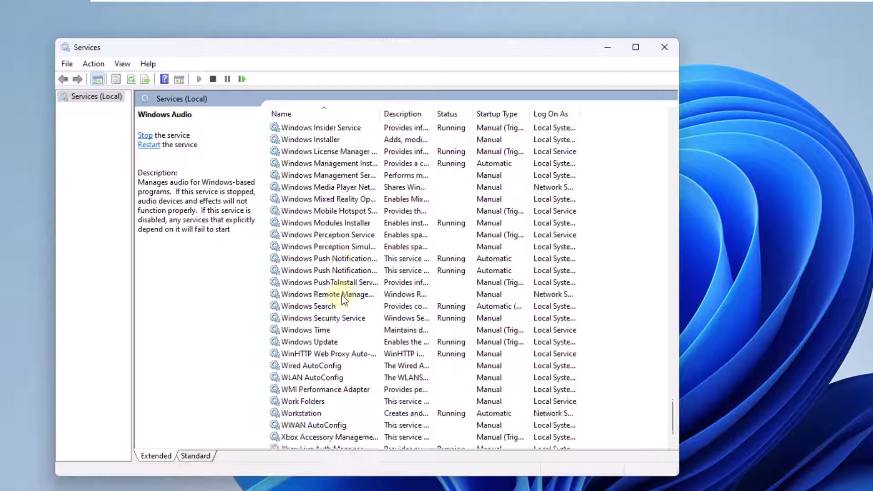
left_click(348, 341)
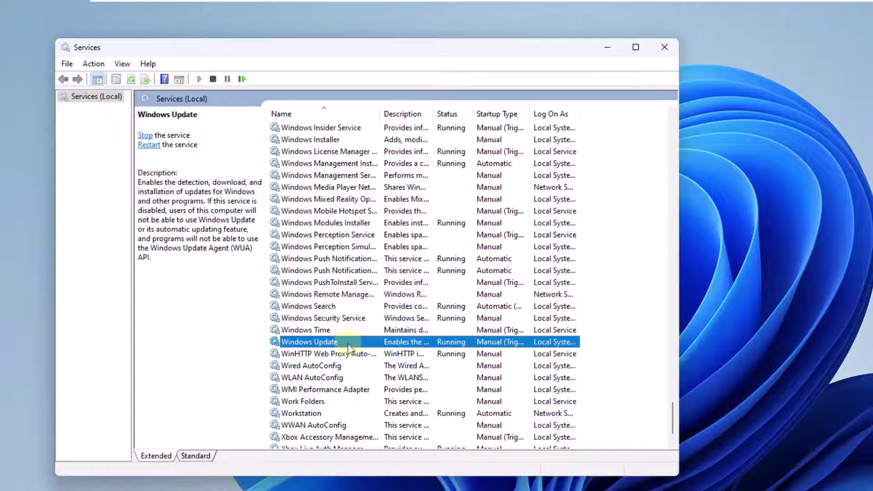
double_click(416, 344)
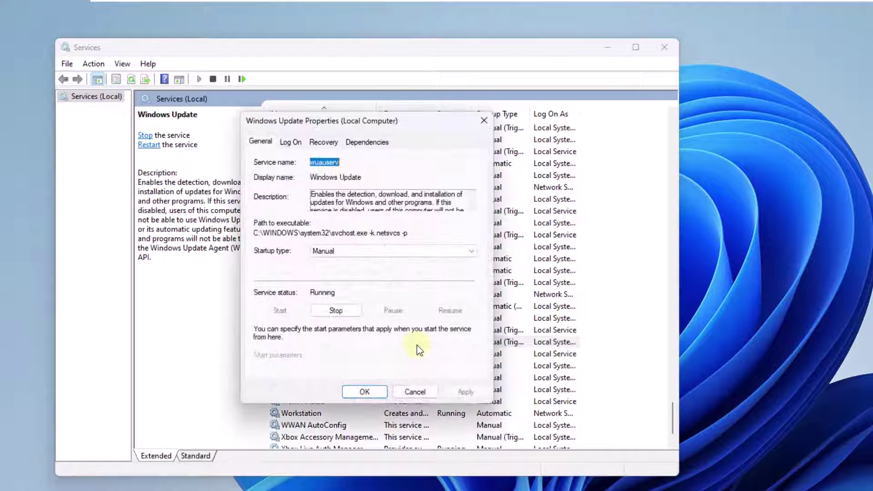
Set the Windows Update service's startup type to Automatic, apply the change, and close Services.
left_click(449, 255)
left_click(431, 275)
key("Up")
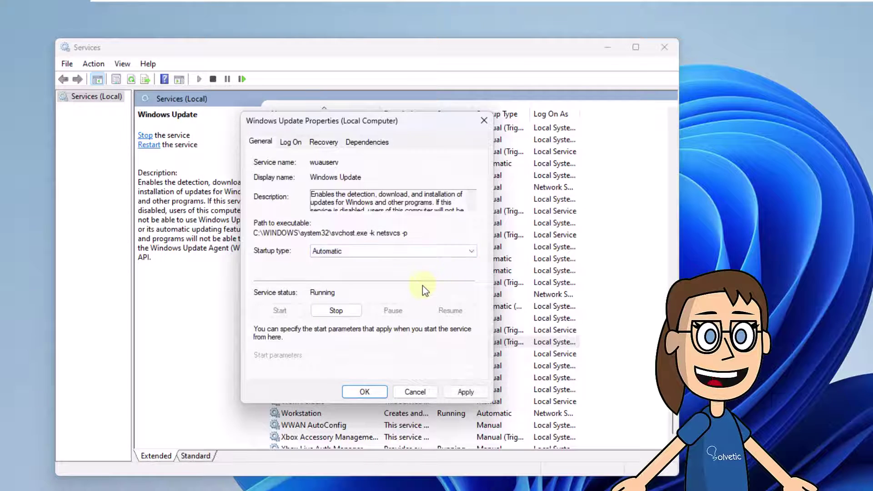
left_click(480, 393)
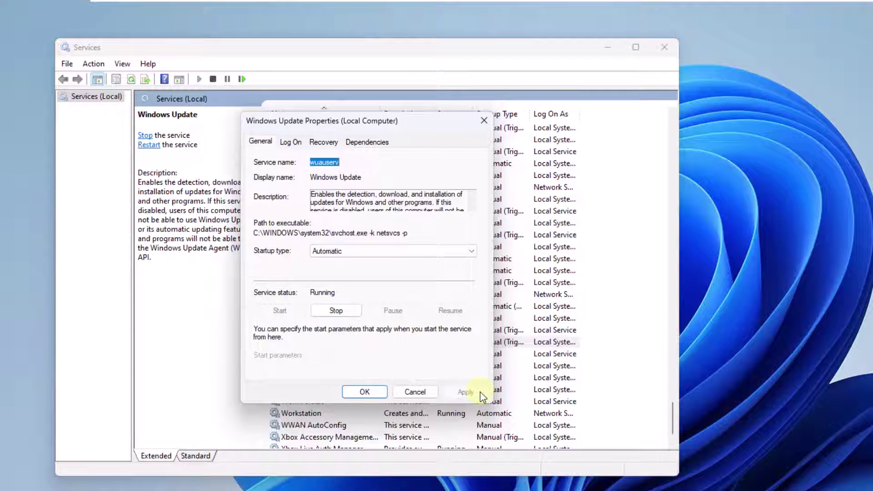
left_click(378, 394)
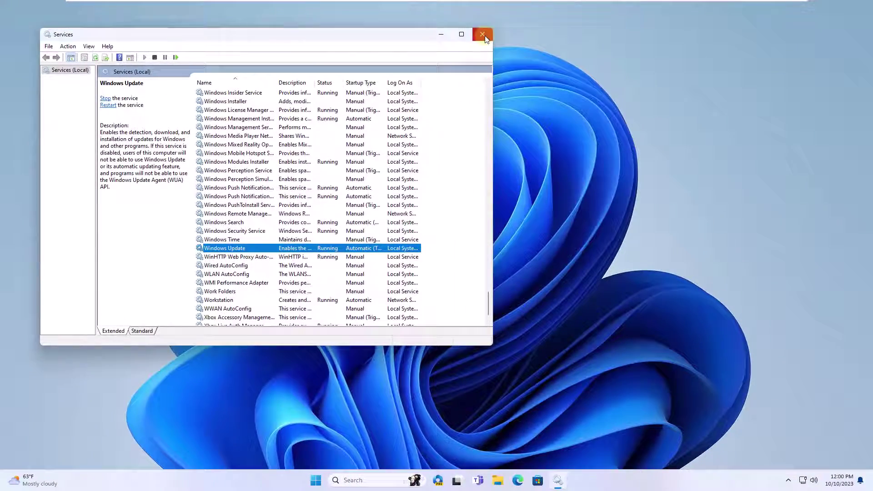
left_click(536, 40)
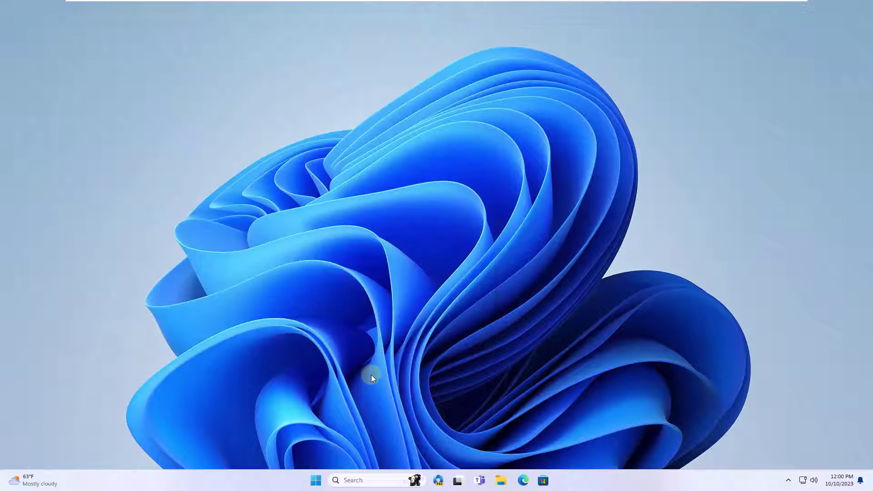
Launch Calendar from Windows search to check it with the Windows Update service set to Automatic, and close it.
left_click(376, 483)
type("calendar")
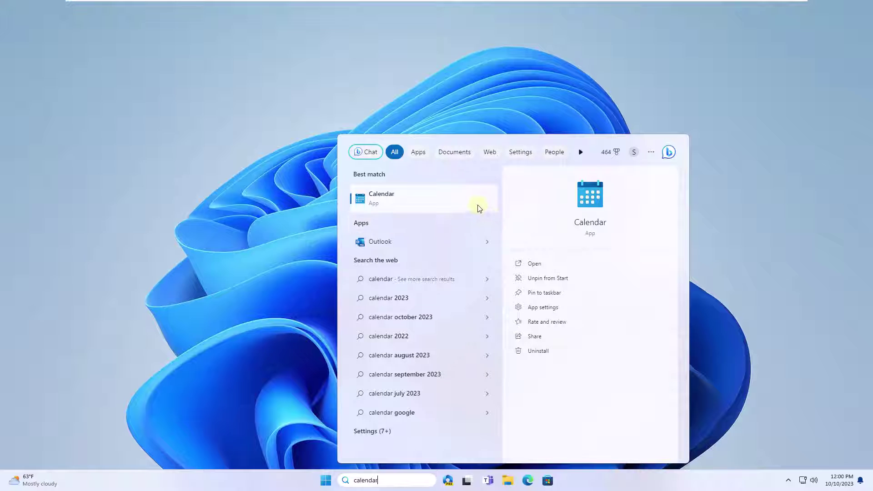
left_click(394, 199)
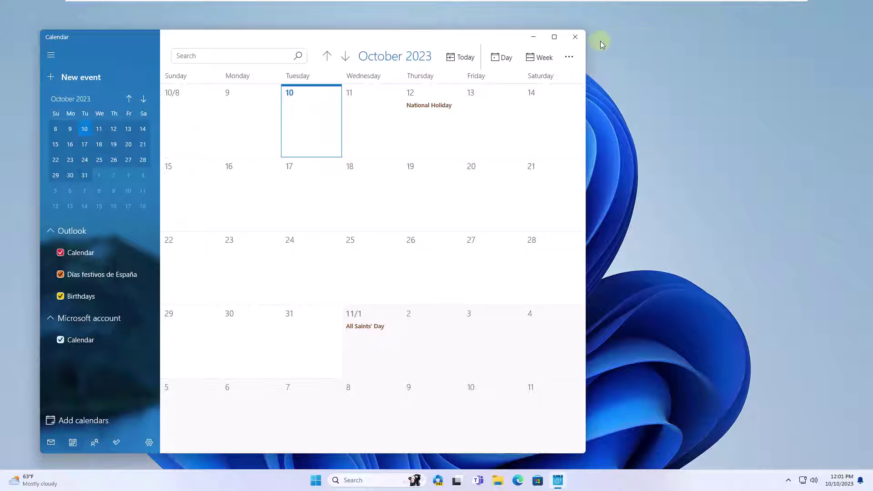
left_click(580, 41)
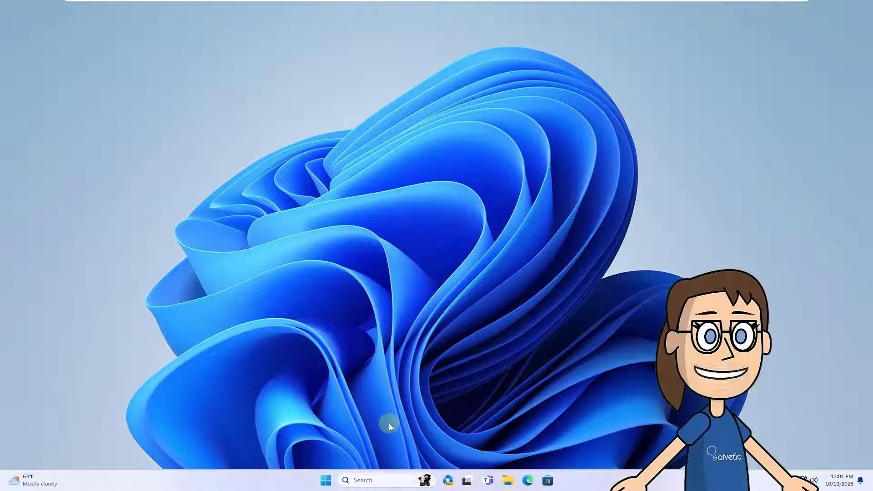
Find the Calendar app with Windows search, uninstall it, and dismiss the search results.
left_click(385, 481)
type("ca")
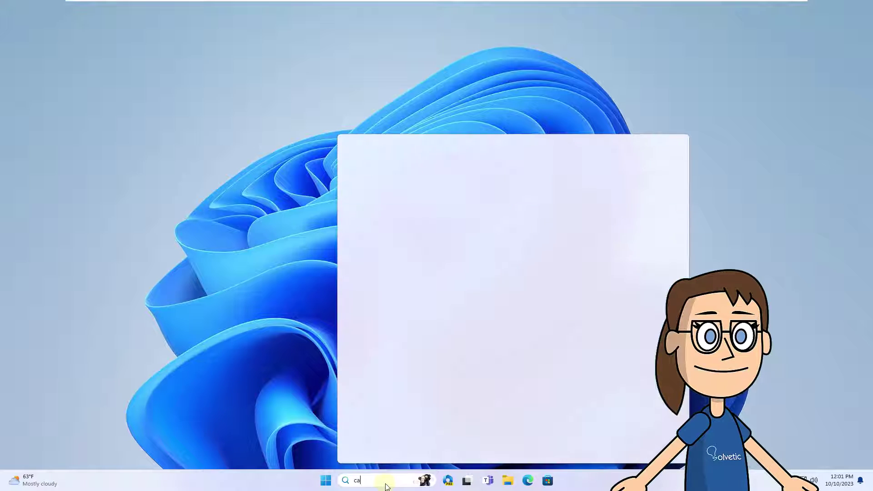
type("lendar")
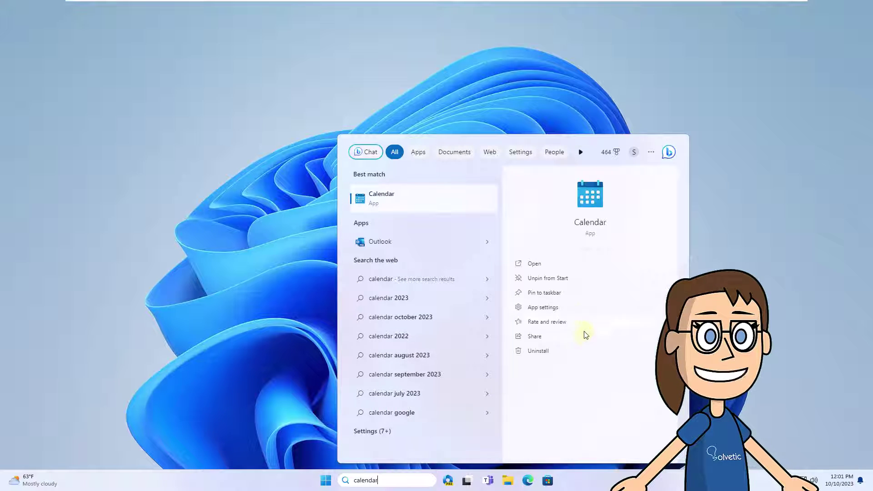
left_click(586, 352)
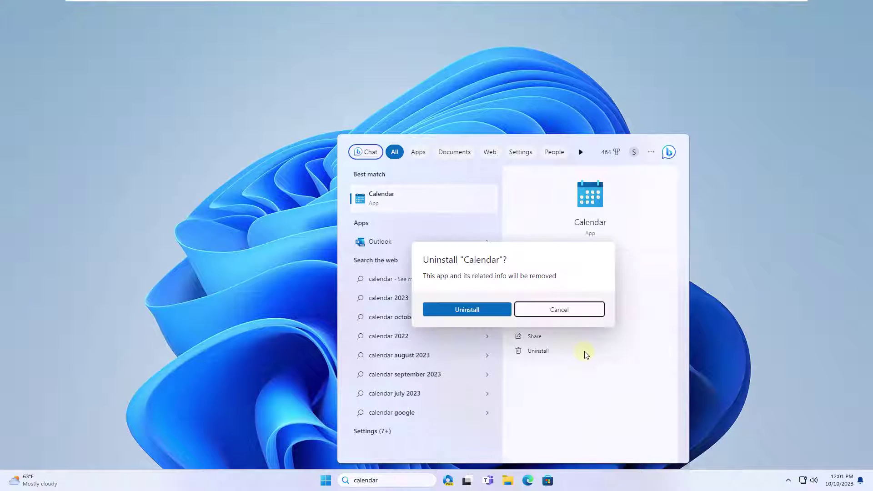
left_click(482, 312)
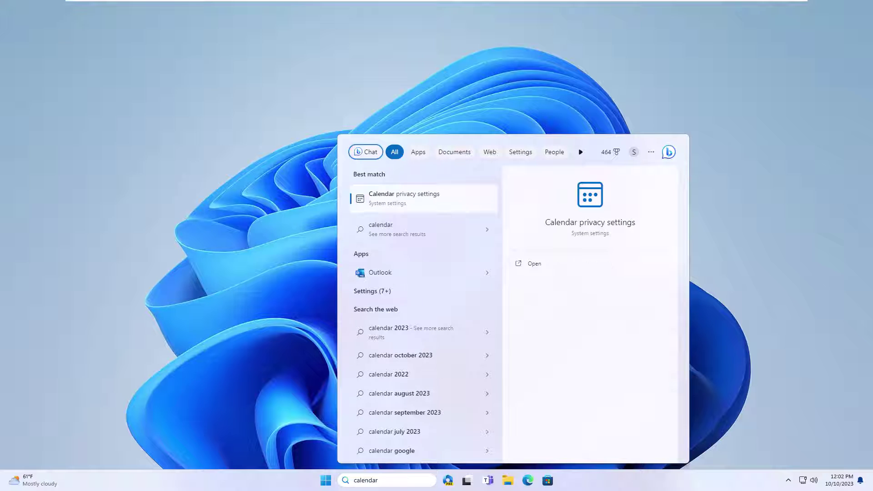
left_click(790, 301)
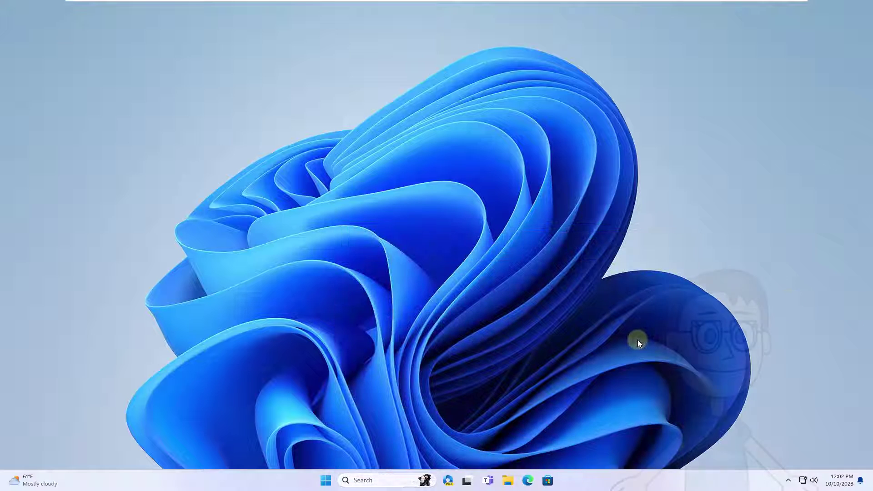
Open the Microsoft Store and search it for "calendar".
left_click(548, 481)
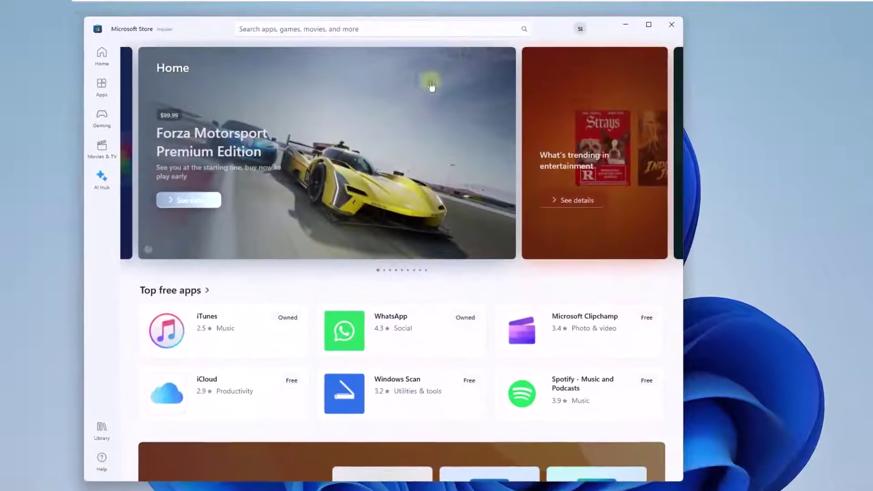
left_click(327, 28)
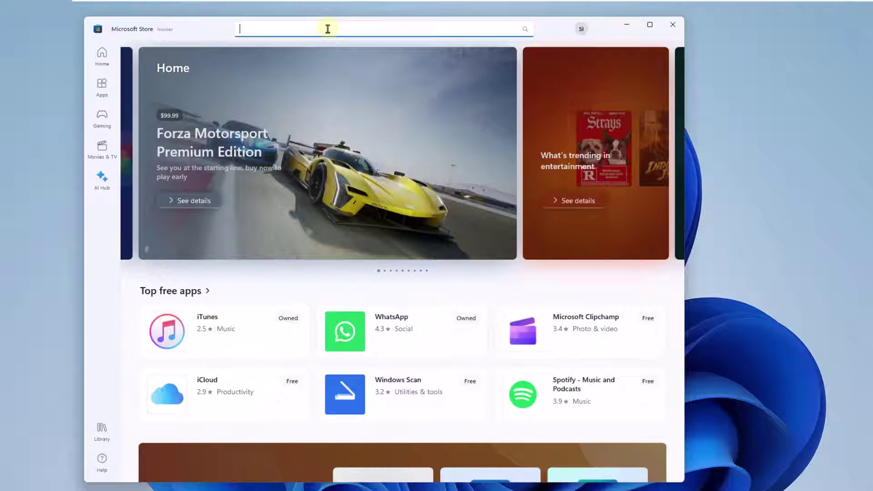
type("calendar")
key("Return")
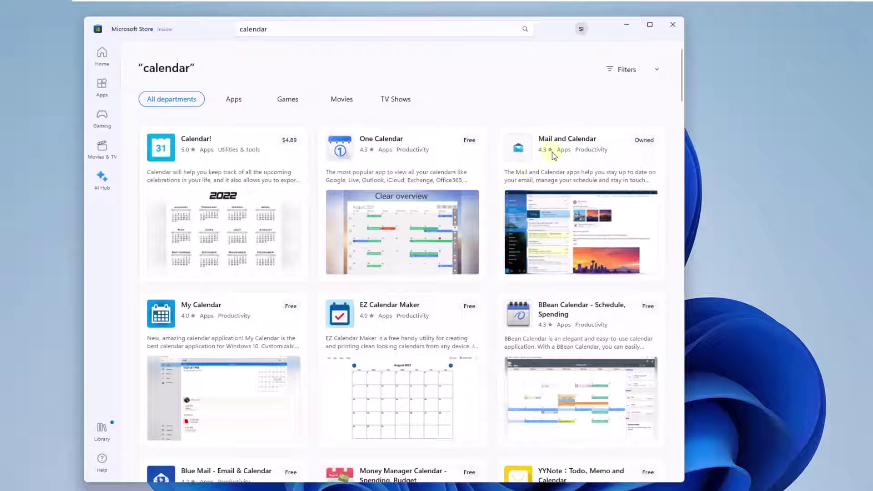
Install Microsoft Corporation's Mail and Calendar app from its Store page and close the Store.
left_click(584, 185)
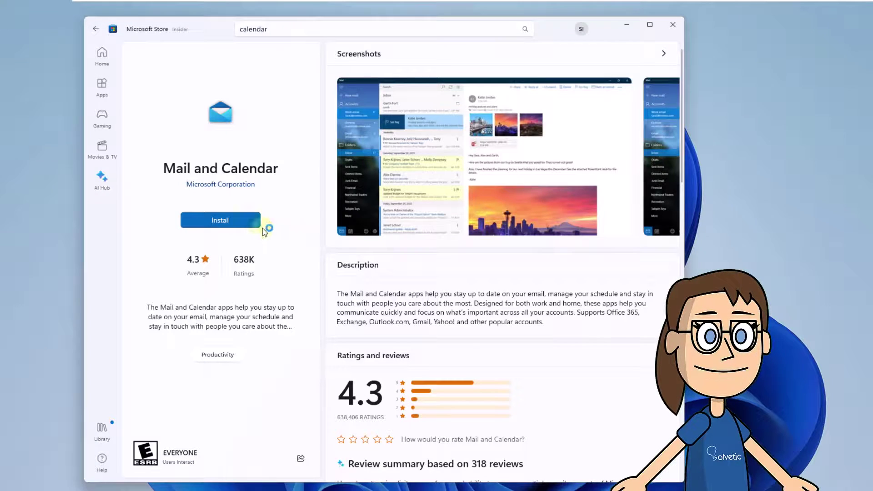
left_click(248, 223)
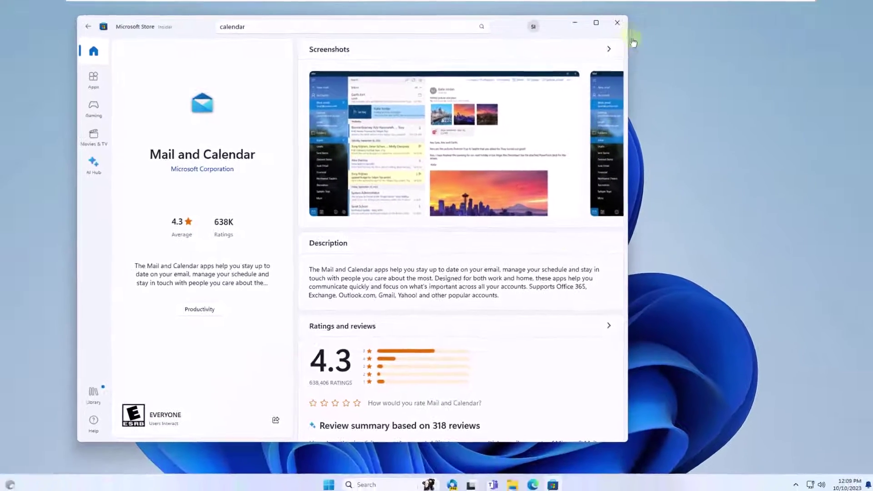
left_click(616, 25)
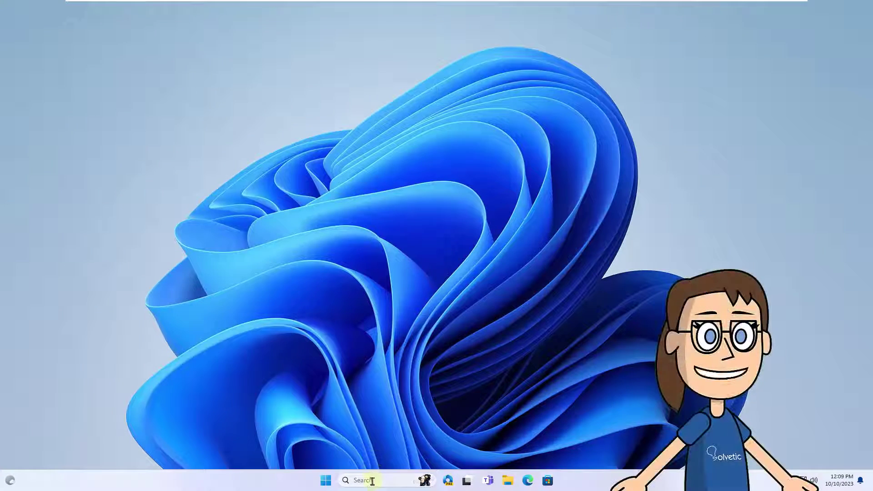
Launch the reinstalled Calendar app from Windows search, allow it to access the precise location, and close it.
left_click(373, 484)
type("calendar")
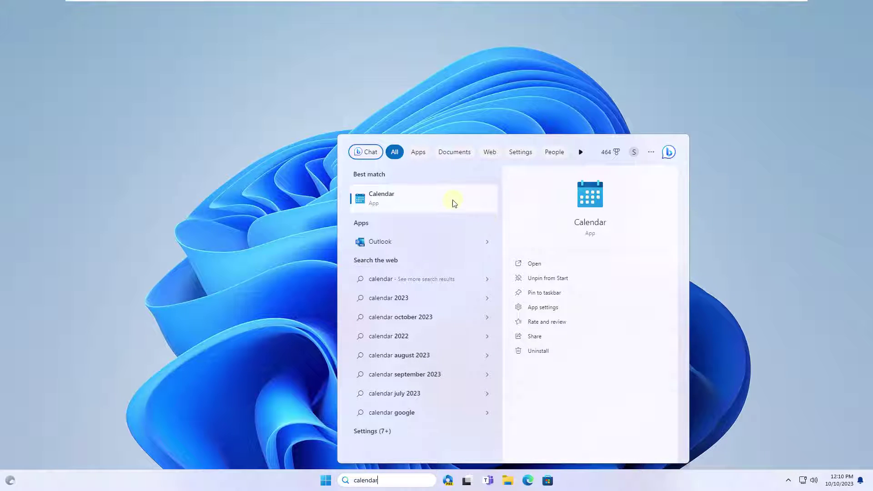
key("Return")
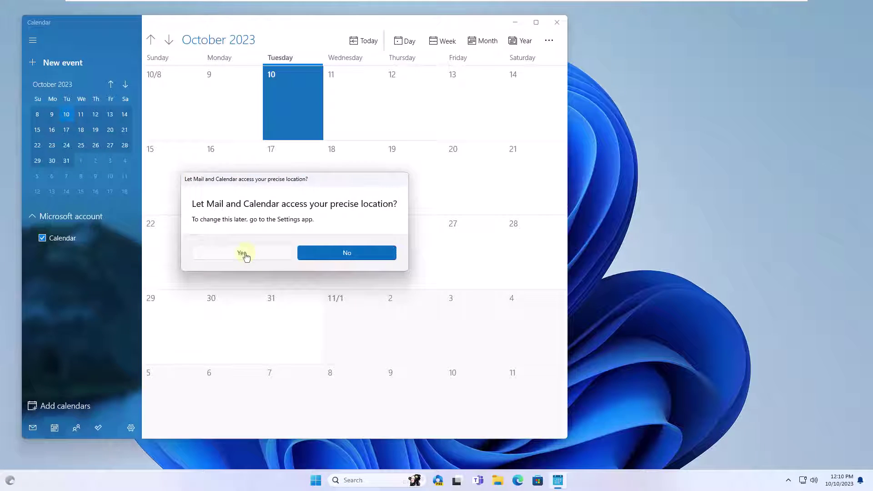
left_click(244, 253)
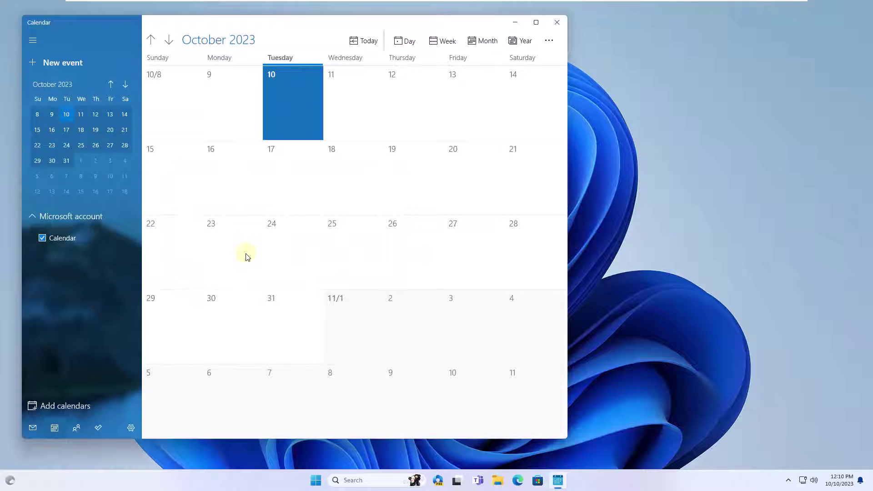
left_click(557, 23)
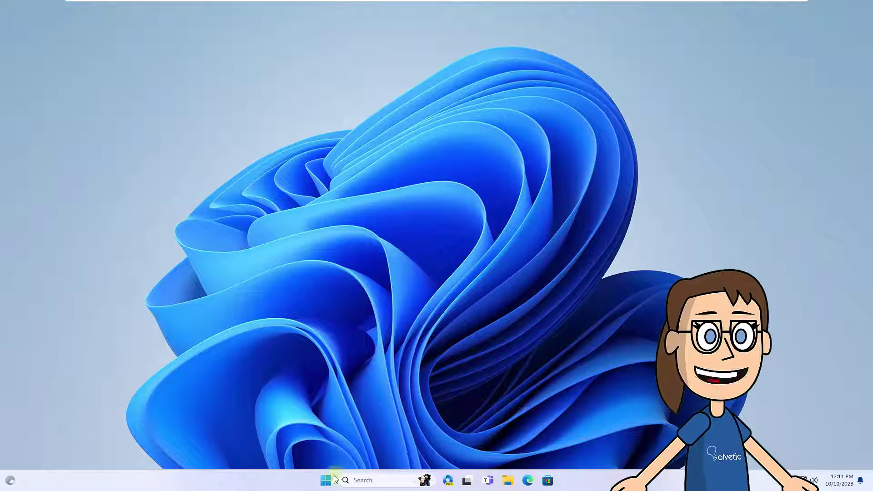
Check the Calendar app permissions under Privacy & security in Windows Settings, including Mail and Calendar's access, and close Settings.
key("super")
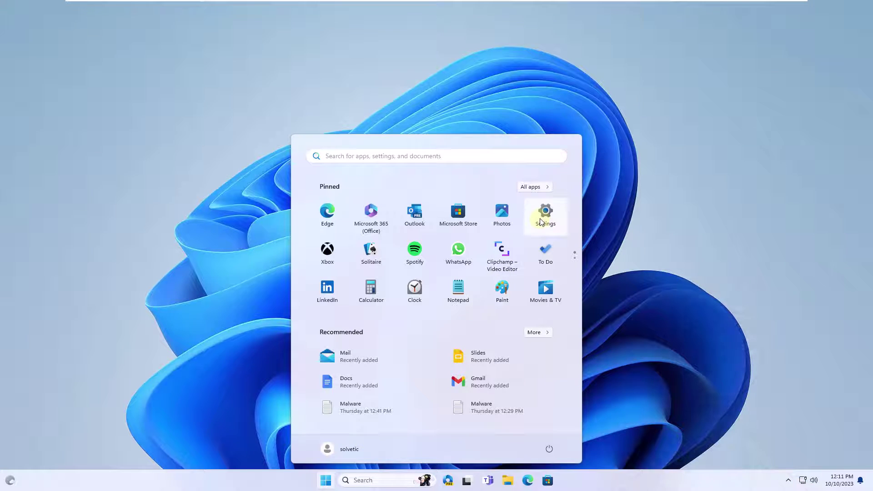
left_click(541, 222)
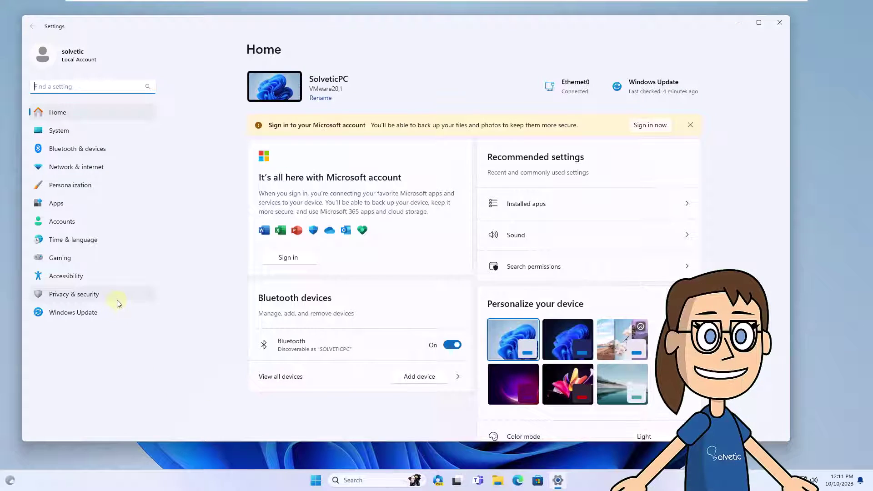
left_click(116, 299)
scroll(440, 337, "down", 1)
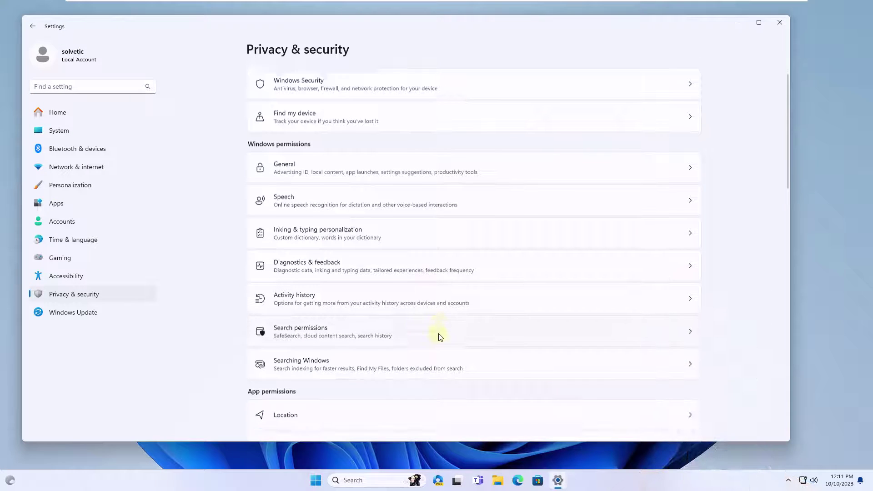
scroll(440, 337, "down", 3)
scroll(434, 350, "down", 2)
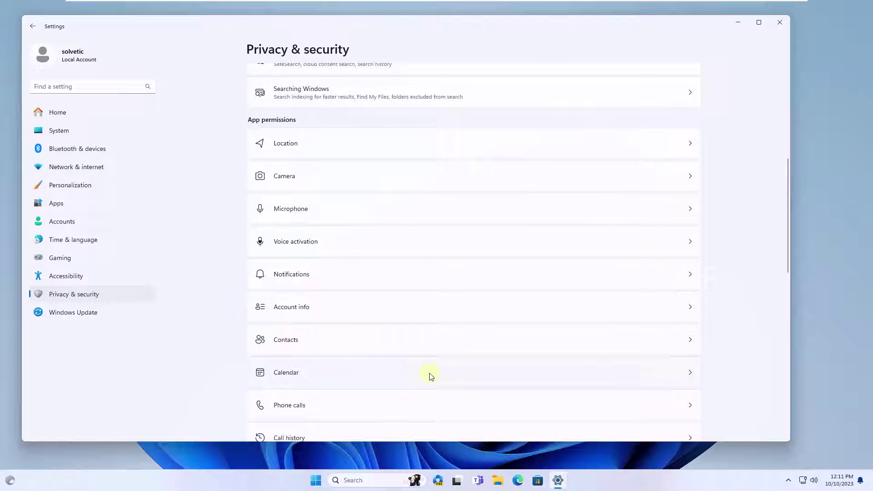
left_click(528, 372)
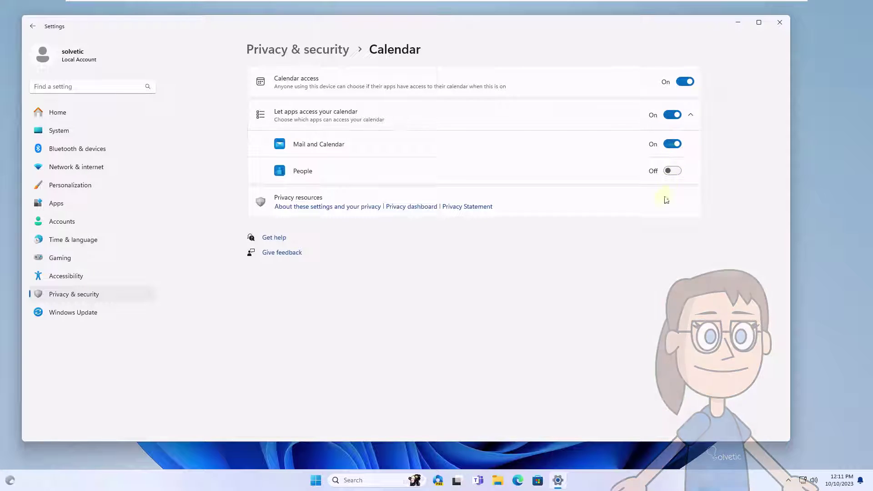
left_click(780, 23)
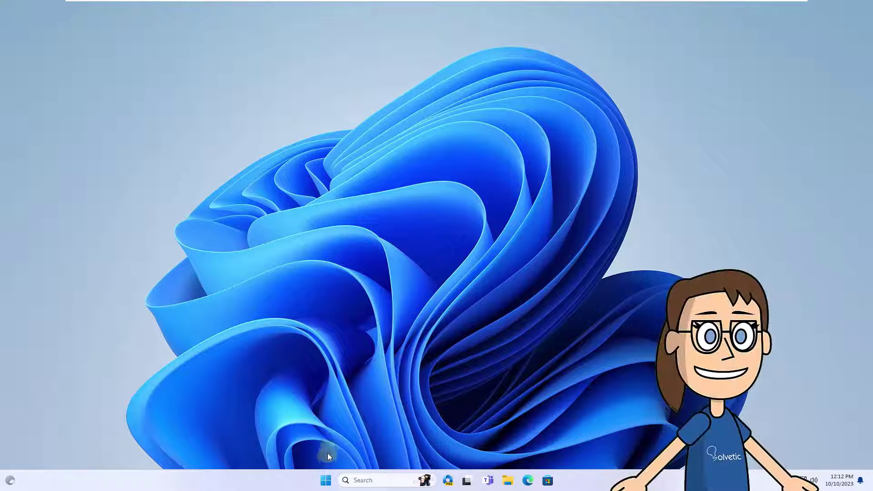
Review the Windows Update history and its list of uninstallable updates in Settings, and close Settings.
left_click(325, 480)
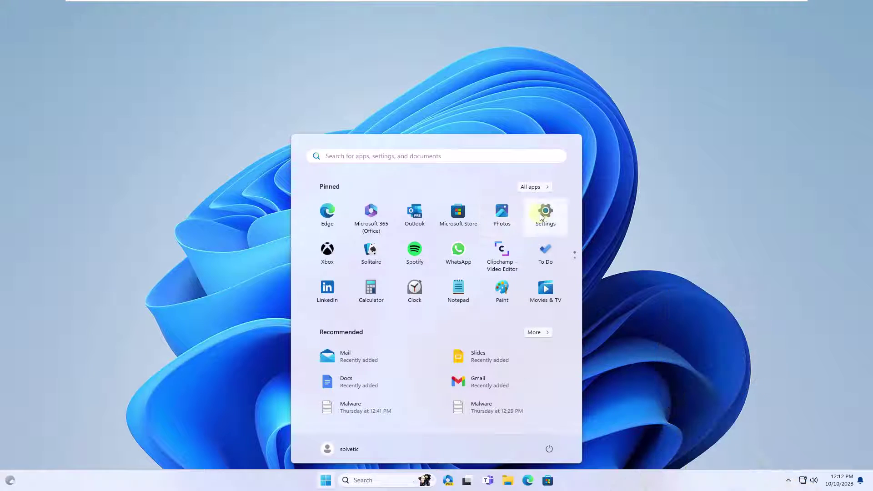
left_click(540, 214)
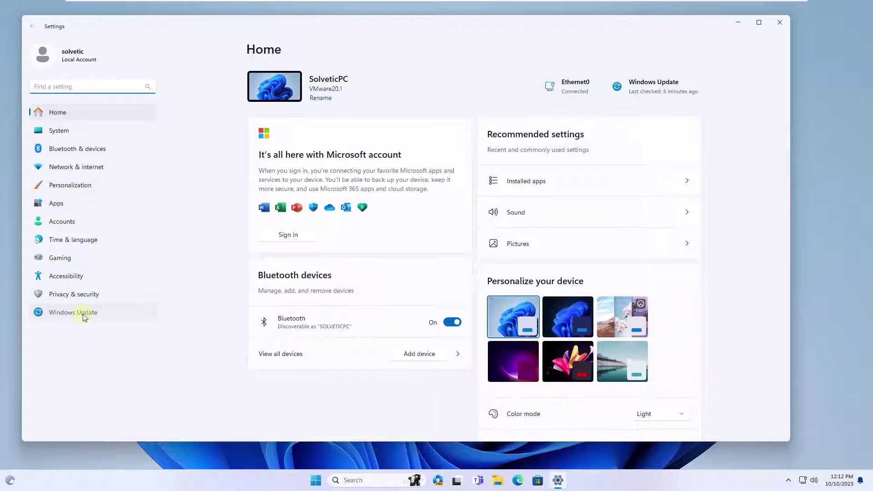
left_click(84, 317)
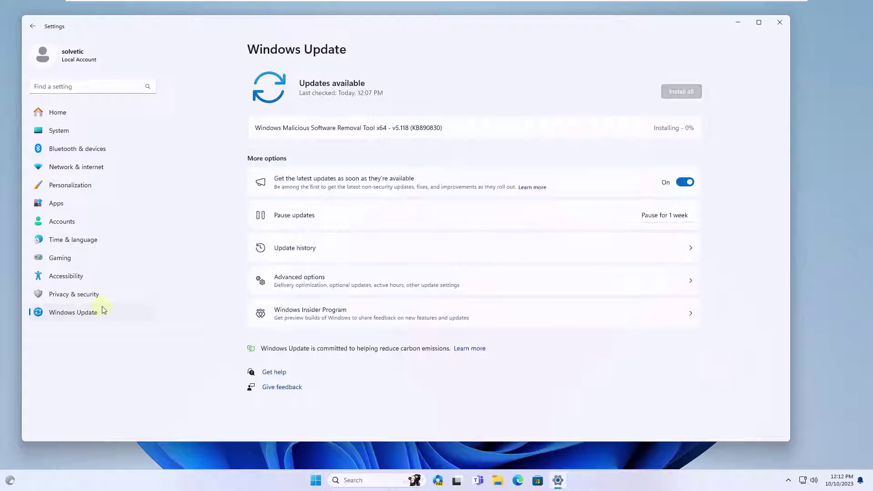
left_click(362, 253)
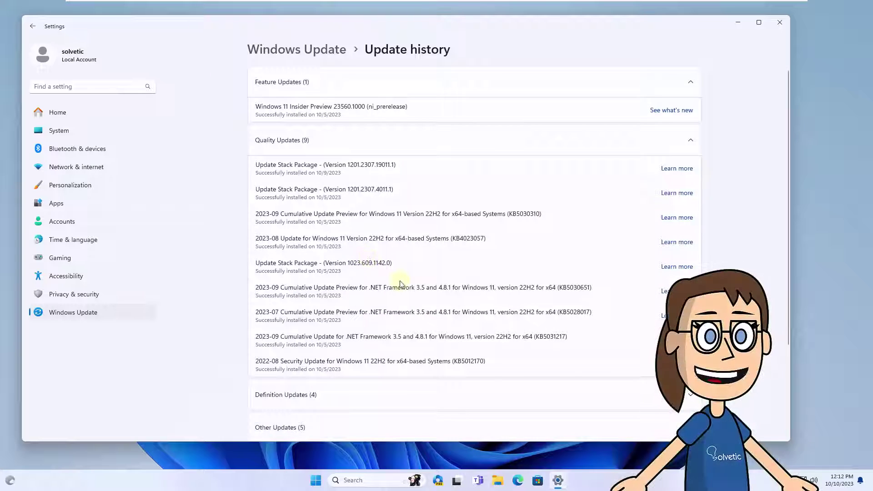
scroll(400, 284, "down", 3)
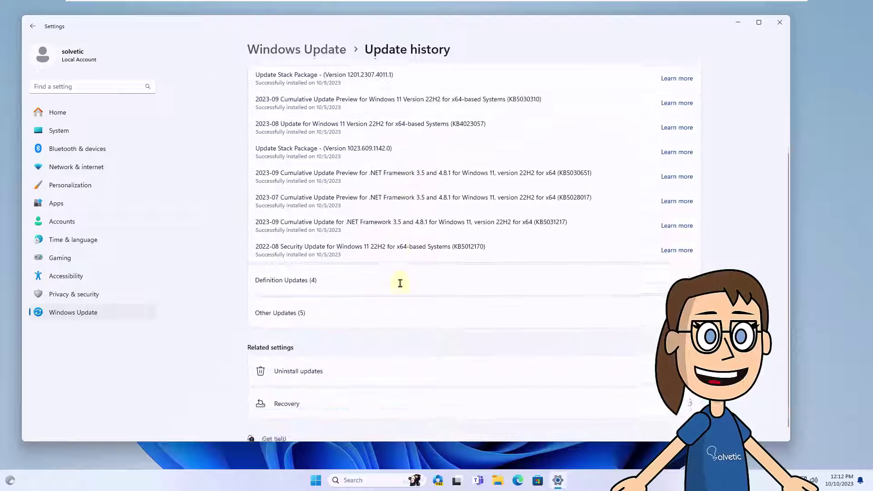
left_click(372, 365)
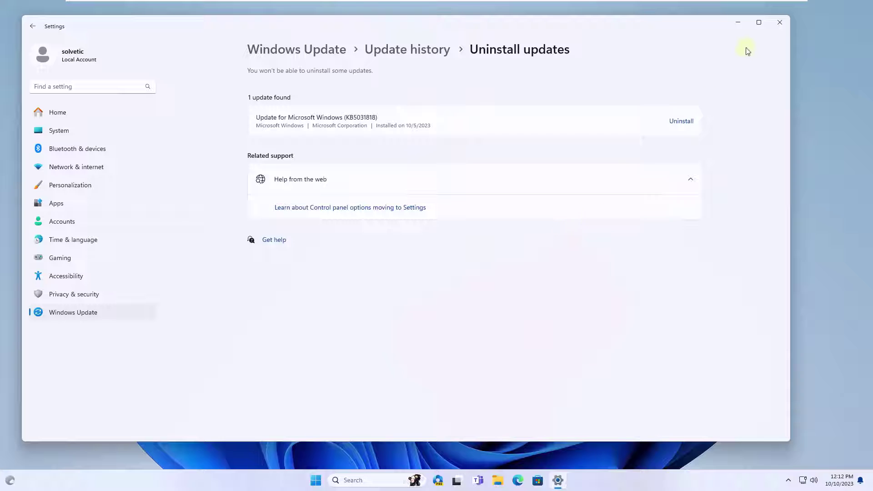
left_click(779, 24)
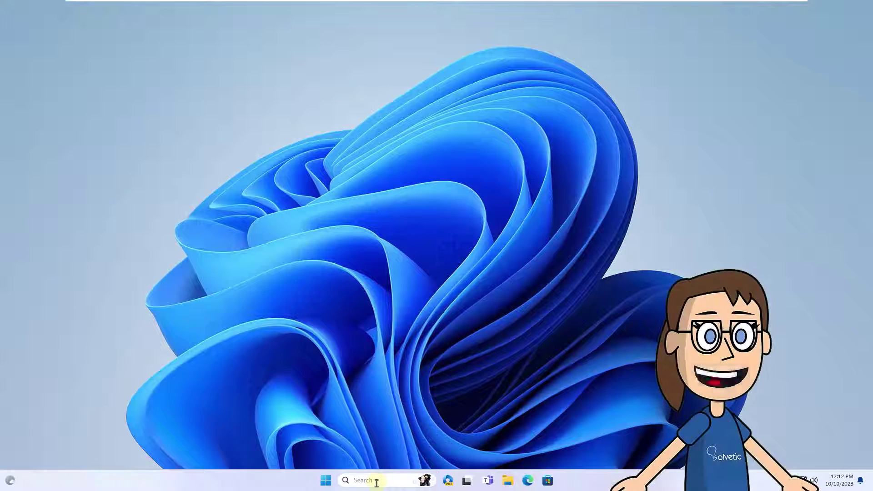
Find the Calendar app by searching Windows for "calendar", launch it to check that it opens, and close it.
left_click(377, 481)
type("calendar")
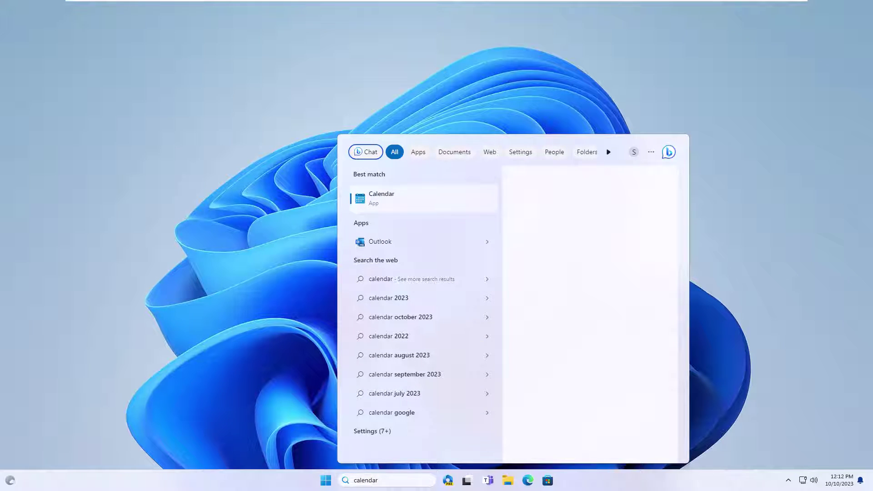
key("Return")
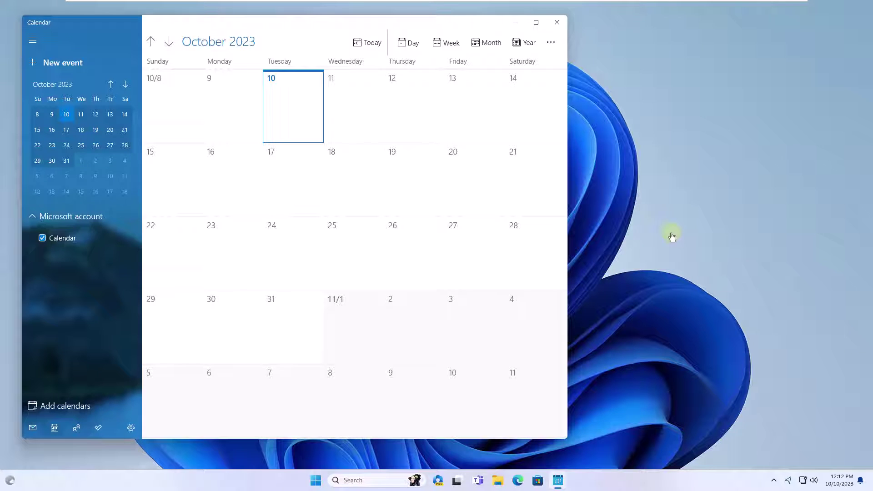
left_click(556, 22)
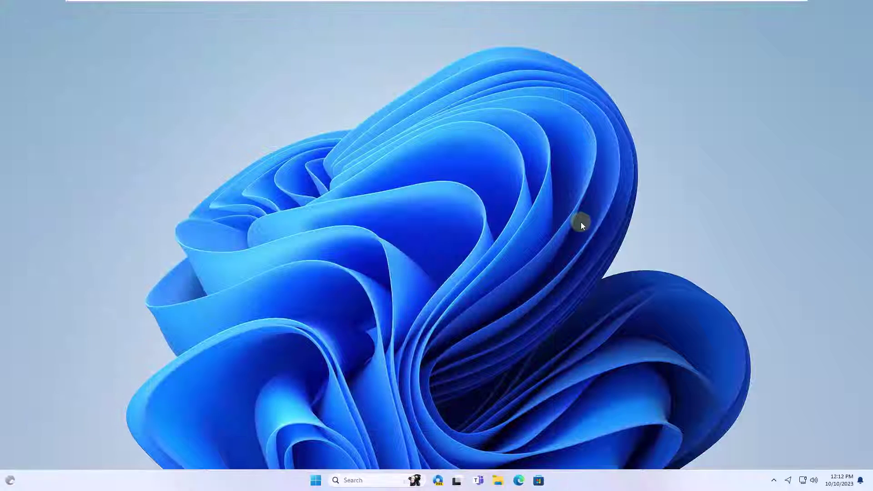